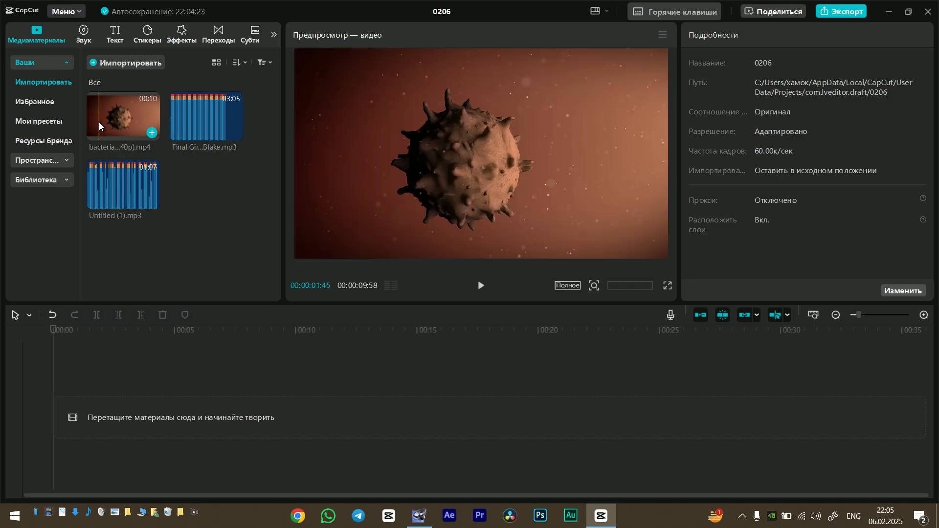
Place the imported bacteria video clip at the start of the main timeline track.
{"action": "left_click_drag", "start_coordinate": [99, 122], "coordinate": [119, 400]}
{"action": "left_click", "coordinate": [154, 413]}
{"action": "left_click", "coordinate": [313, 386]}
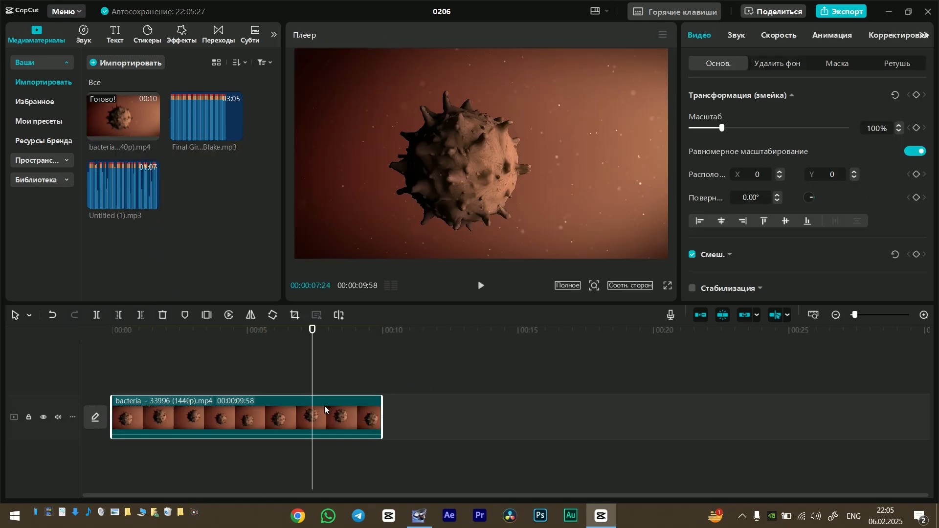
Slow the bacteria video clip down to a standard speed of 0.39x.
{"action": "left_click", "coordinate": [325, 409]}
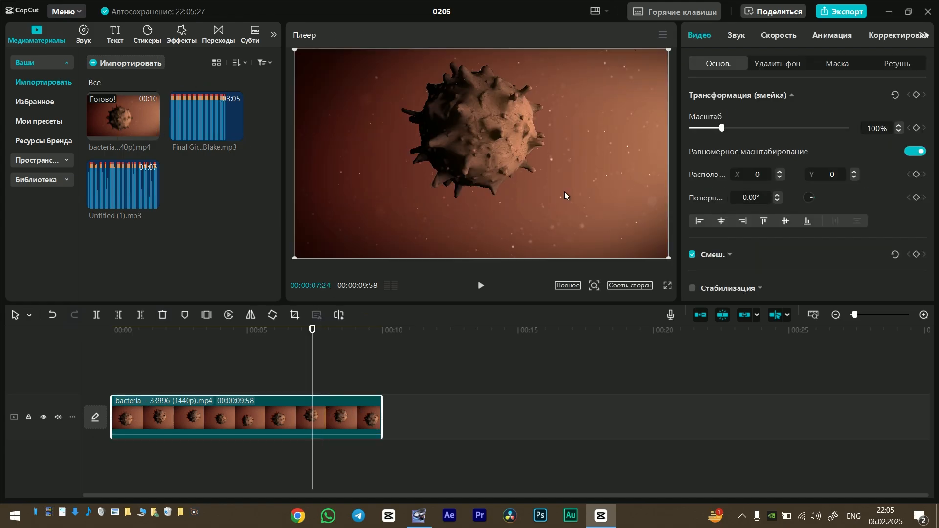
{"action": "left_click", "coordinate": [782, 37]}
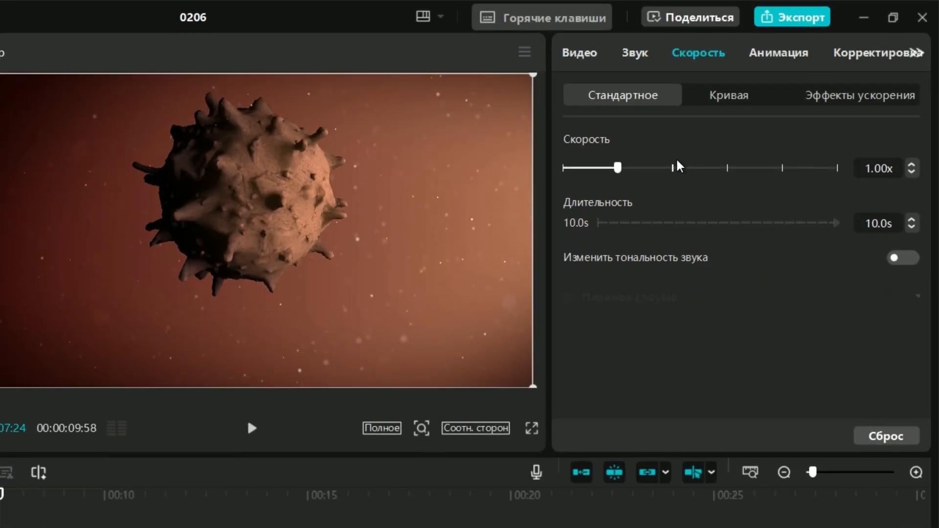
{"action": "left_click_drag", "start_coordinate": [618, 165], "coordinate": [581, 165]}
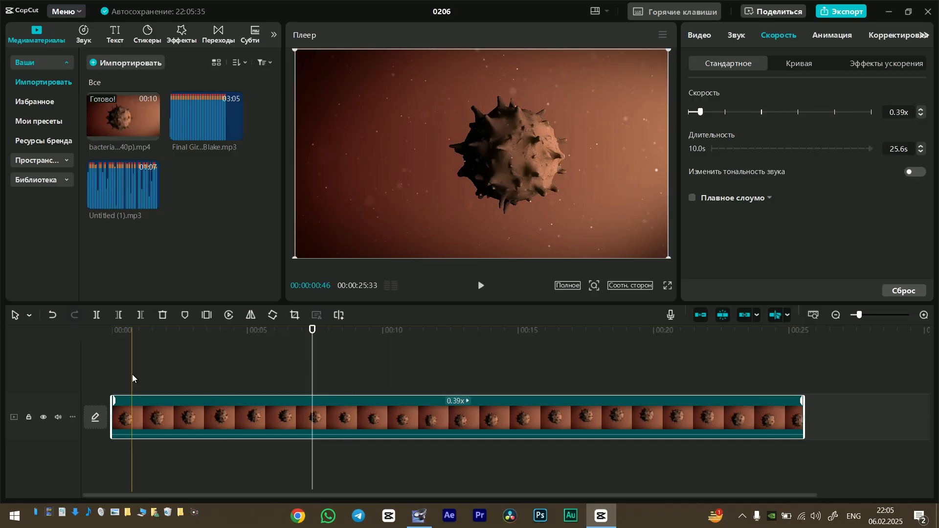
Place the Final Girl music beneath the video from the timeline's start and set its volume to 6.1 dB.
{"action": "left_click", "coordinate": [132, 374]}
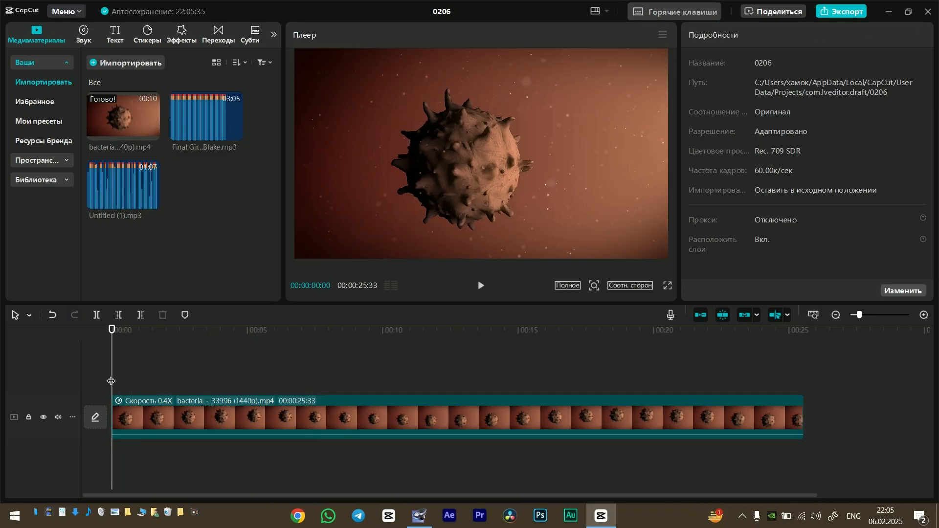
{"action": "left_click_drag", "start_coordinate": [186, 133], "coordinate": [117, 456]}
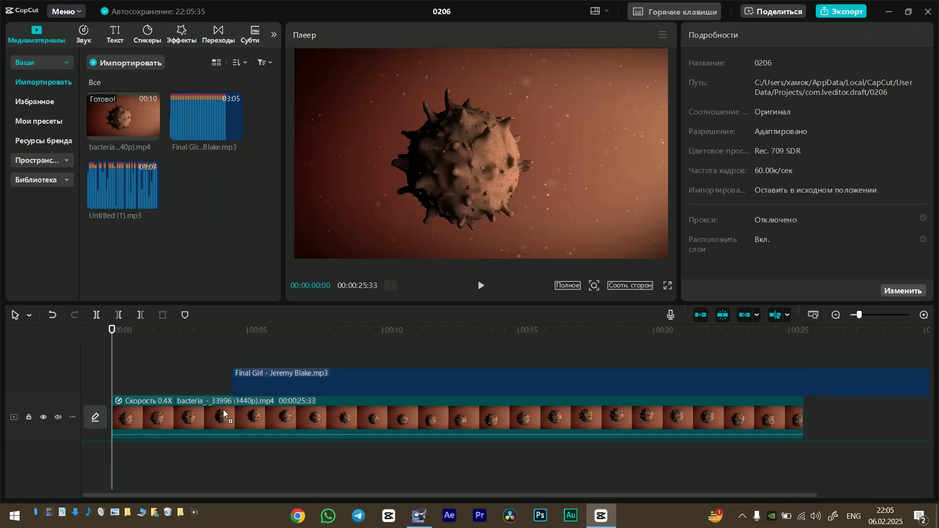
{"action": "left_click_drag", "start_coordinate": [169, 430], "coordinate": [165, 428]}
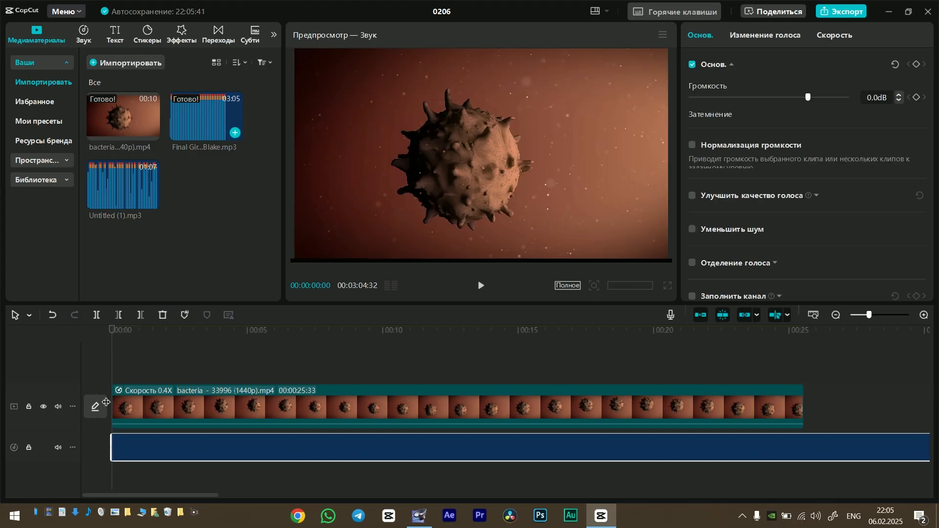
{"action": "key", "text": "space"}
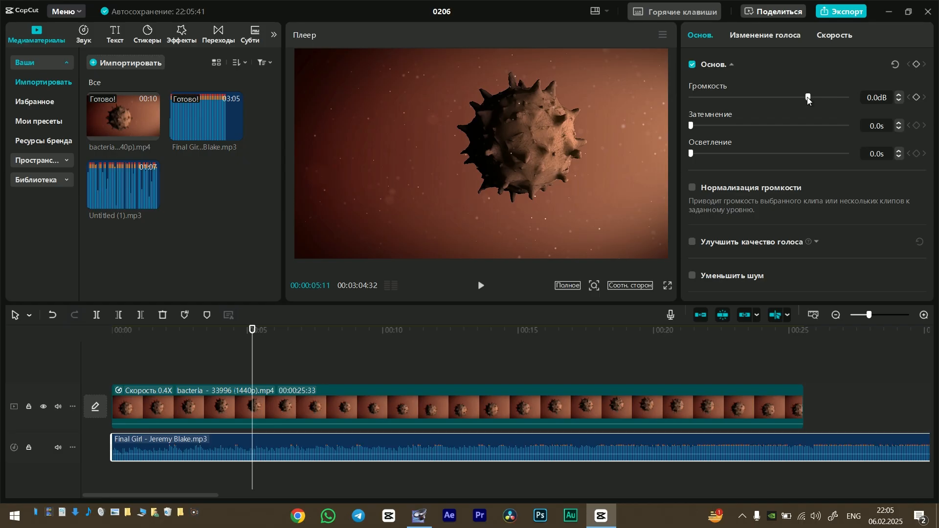
{"action": "left_click_drag", "start_coordinate": [742, 145], "coordinate": [757, 146]}
Place Untitled (1).mp3 on a new audio track beneath the music, starting at 00:00:01:20.
{"action": "left_click", "coordinate": [148, 359]}
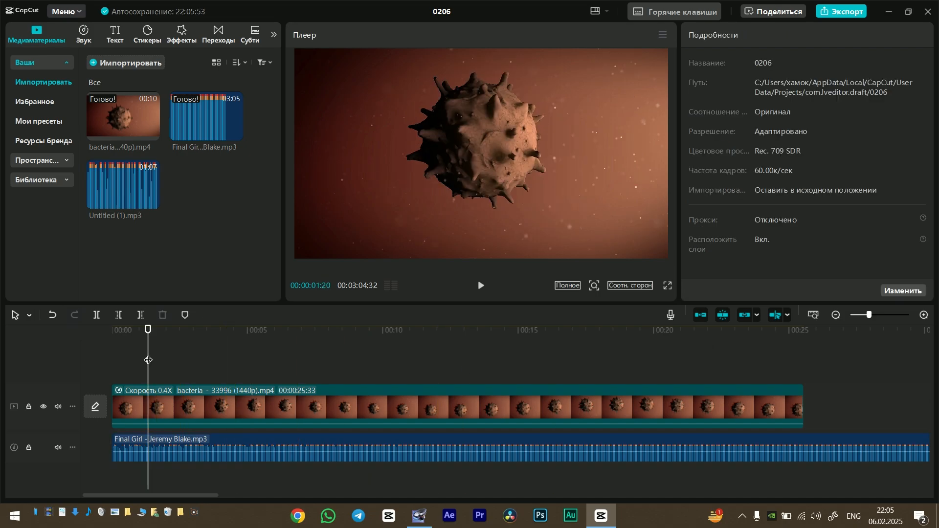
{"action": "left_click_drag", "start_coordinate": [119, 184], "coordinate": [257, 495]}
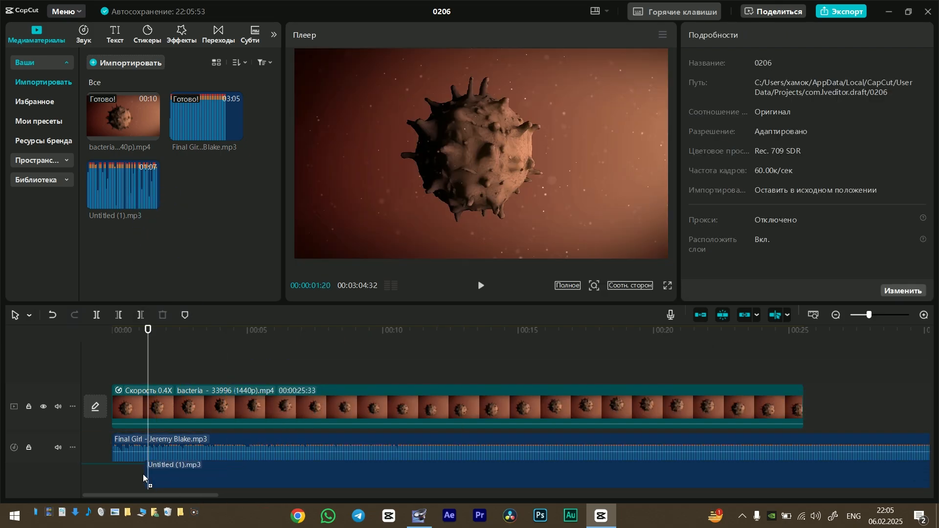
{"action": "mouse_move", "coordinate": [142, 473]}
{"action": "left_mouse_down"}
{"action": "mouse_move", "coordinate": [125, 474]}
{"action": "mouse_move", "coordinate": [144, 474]}
{"action": "left_mouse_up"}
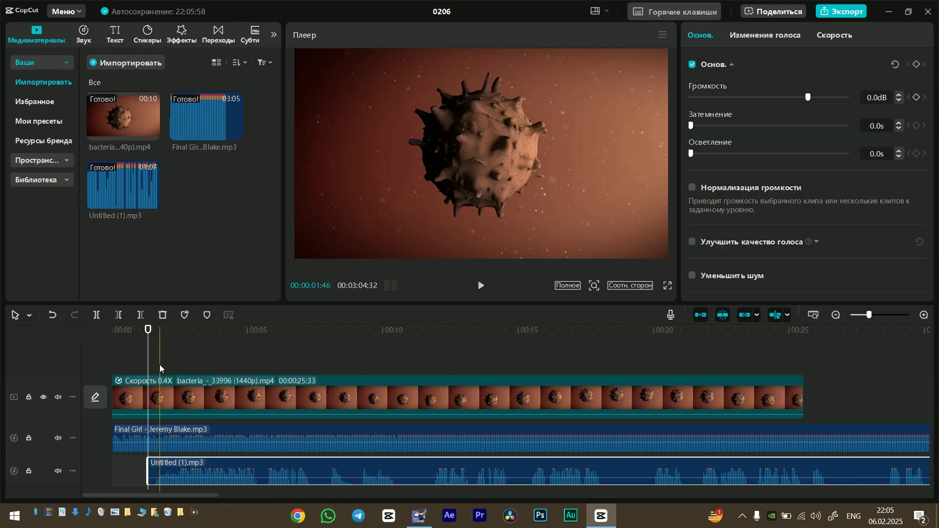
Trim the beginning of Untitled (1).mp3 up to about 11 seconds and move the clip back to start at about 1 second.
{"action": "left_click", "coordinate": [154, 351]}
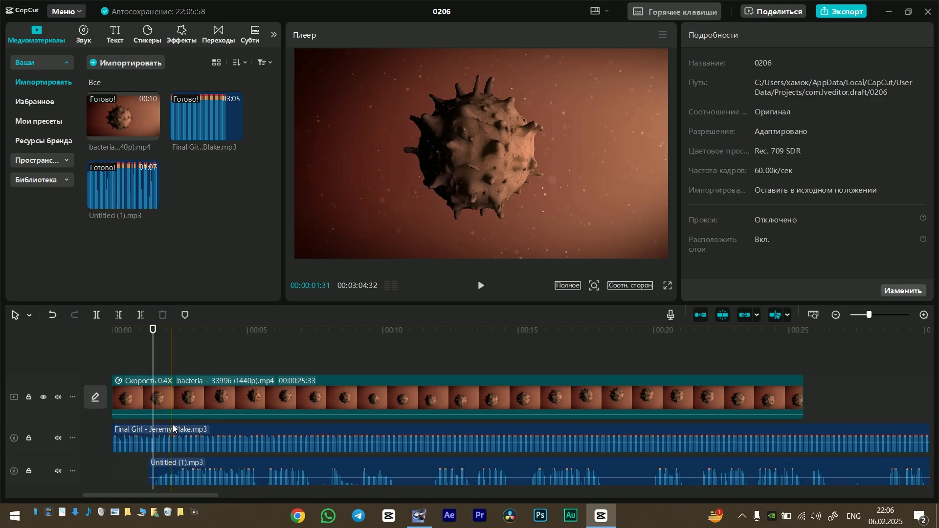
{"action": "left_click_drag", "start_coordinate": [150, 470], "coordinate": [412, 471]}
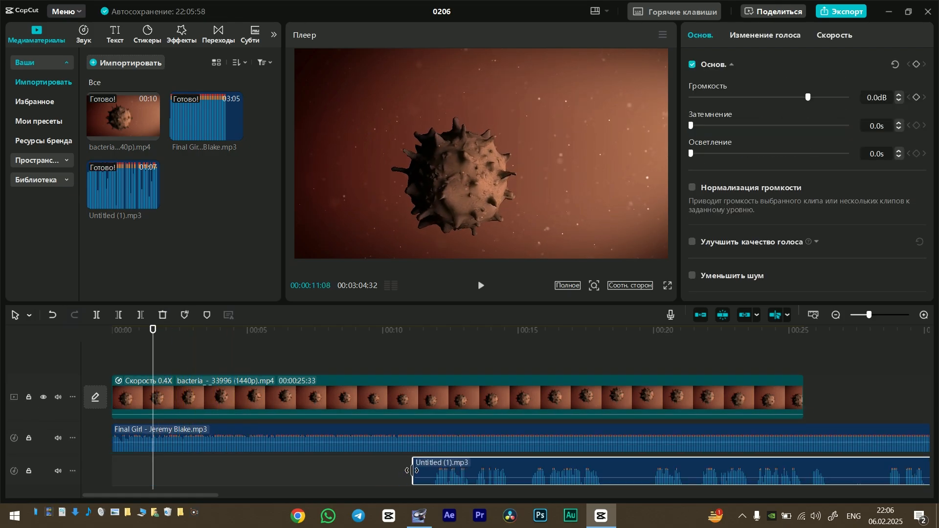
{"action": "left_click_drag", "start_coordinate": [489, 469], "coordinate": [218, 458]}
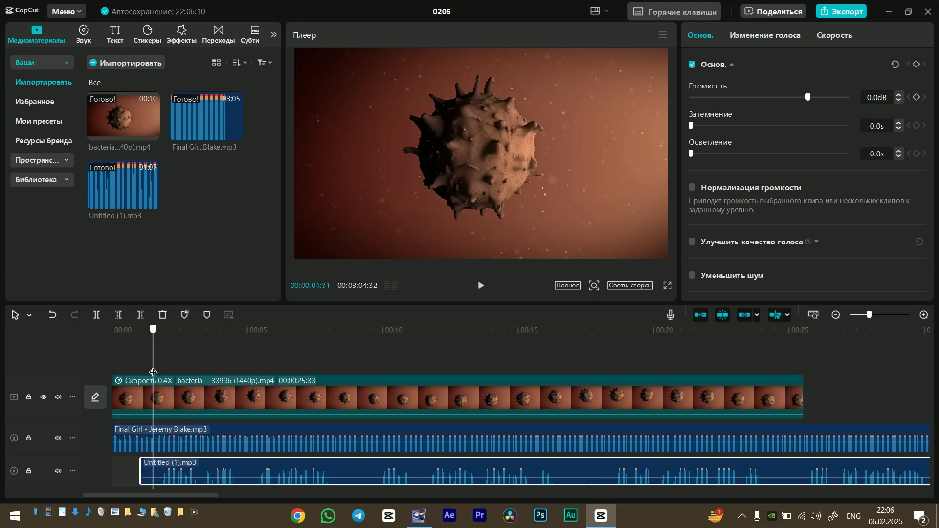
Apply the fade entrance animation to the bacteria video clip and set its duration to 0.7 s.
{"action": "left_click_drag", "start_coordinate": [153, 372], "coordinate": [177, 377]}
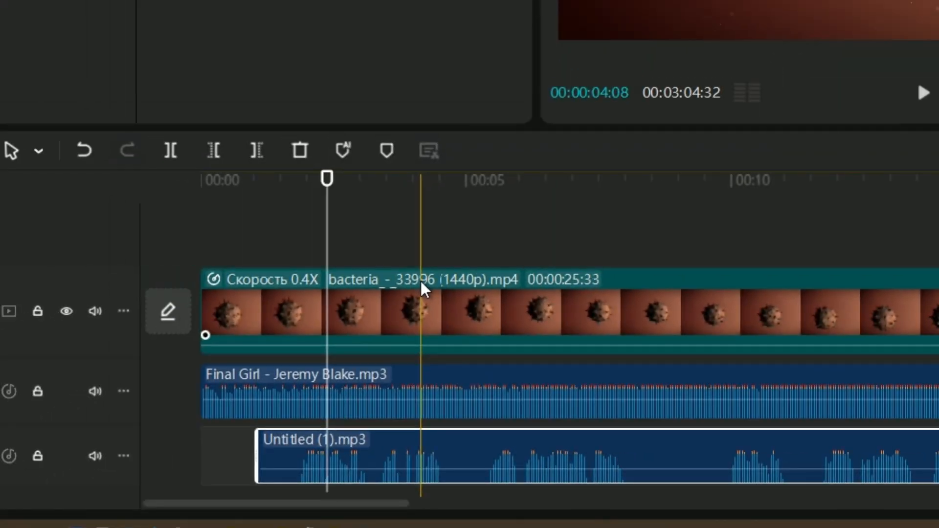
{"action": "left_click", "coordinate": [335, 385]}
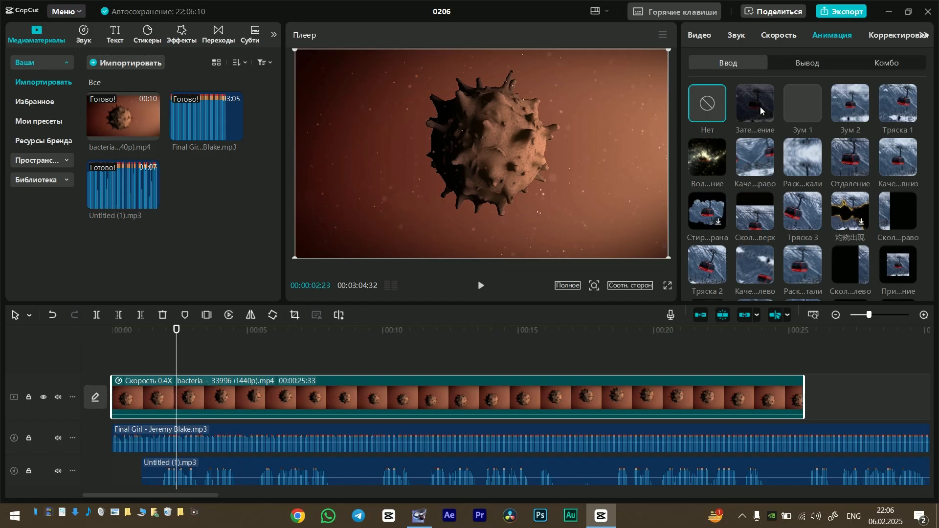
{"action": "left_click", "coordinate": [760, 106]}
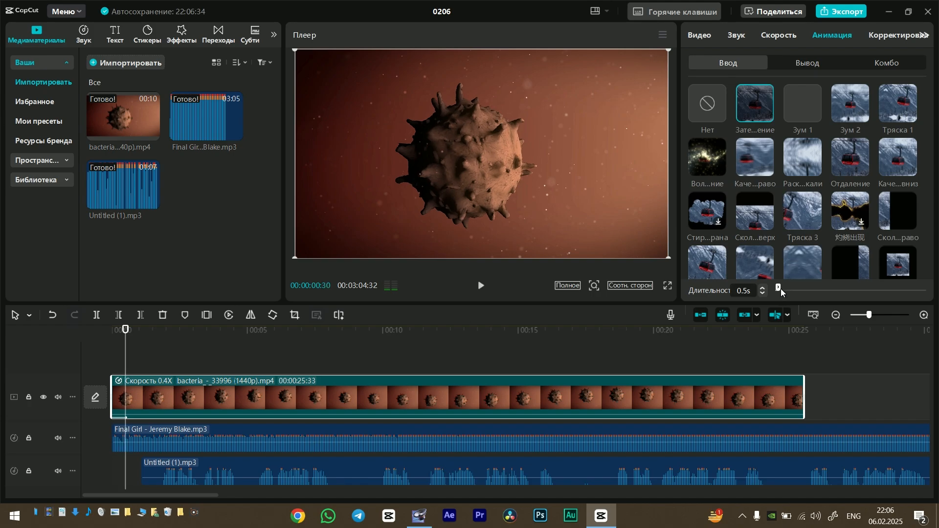
{"action": "left_click", "coordinate": [778, 288]}
{"action": "left_click", "coordinate": [741, 290]}
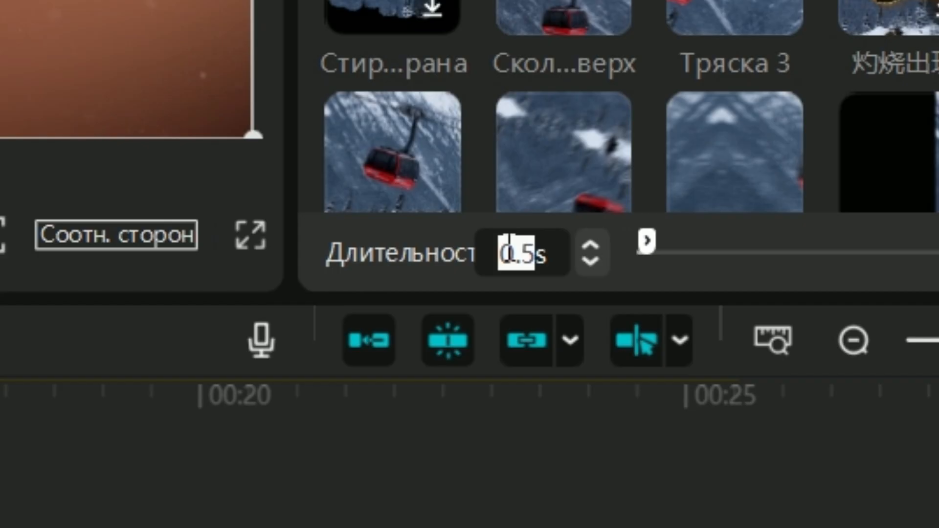
{"action": "type", "text": "7"}
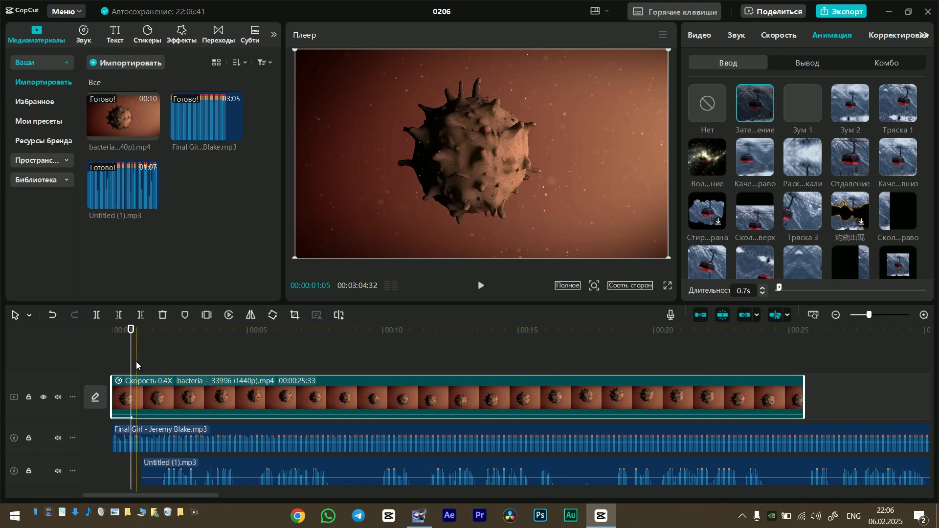
Play the first seconds of the timeline to check the fade-in and the balance between the two audio tracks.
{"action": "left_click_drag", "start_coordinate": [133, 368], "coordinate": [112, 381]}
{"action": "key", "text": "space"}
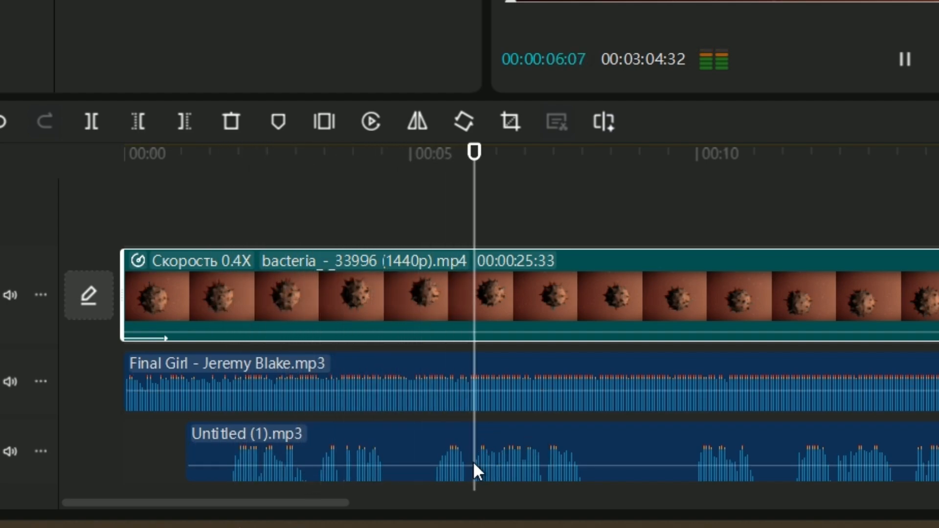
{"action": "key", "text": "space"}
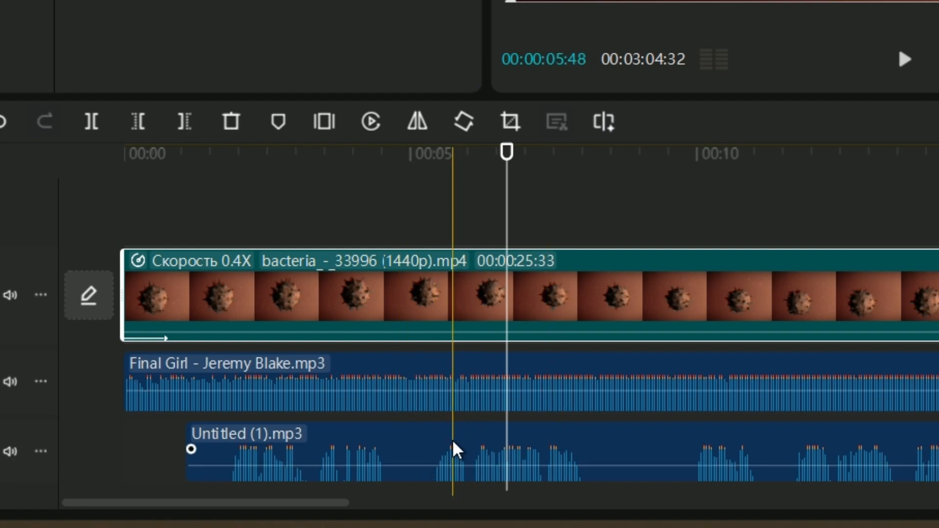
Lower the volume of the Final Girl music clip to -10.1 dB.
{"action": "left_click", "coordinate": [431, 446]}
{"action": "left_click", "coordinate": [558, 401]}
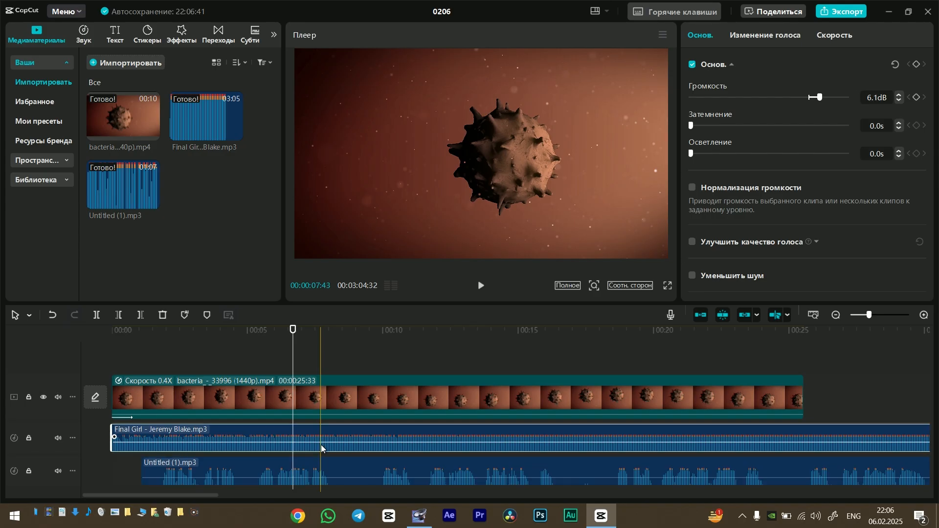
{"action": "left_click", "coordinate": [151, 370]}
{"action": "left_click", "coordinate": [264, 443]}
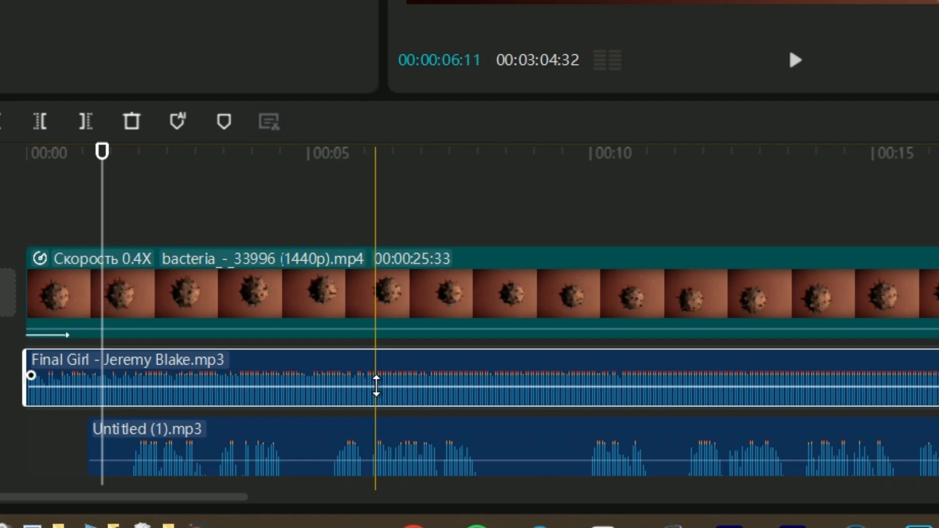
{"action": "left_click_drag", "start_coordinate": [376, 387], "coordinate": [389, 396]}
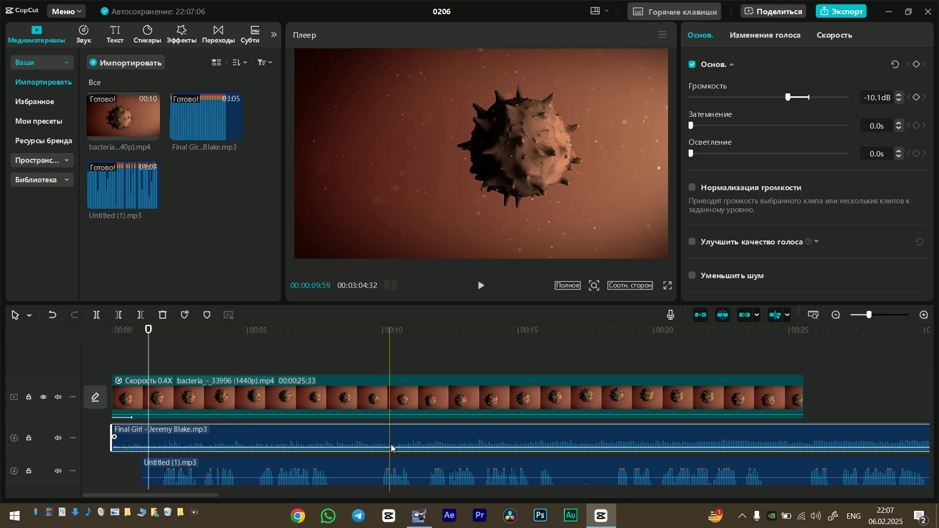
{"action": "left_click", "coordinate": [400, 354]}
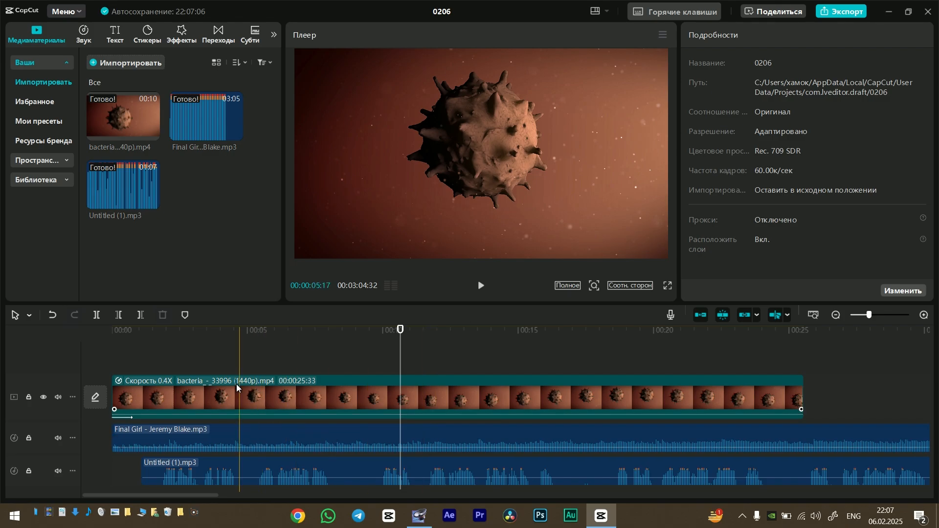
Set the volume of the Final Girl music clip to 0.0 dB.
{"action": "left_click", "coordinate": [160, 359]}
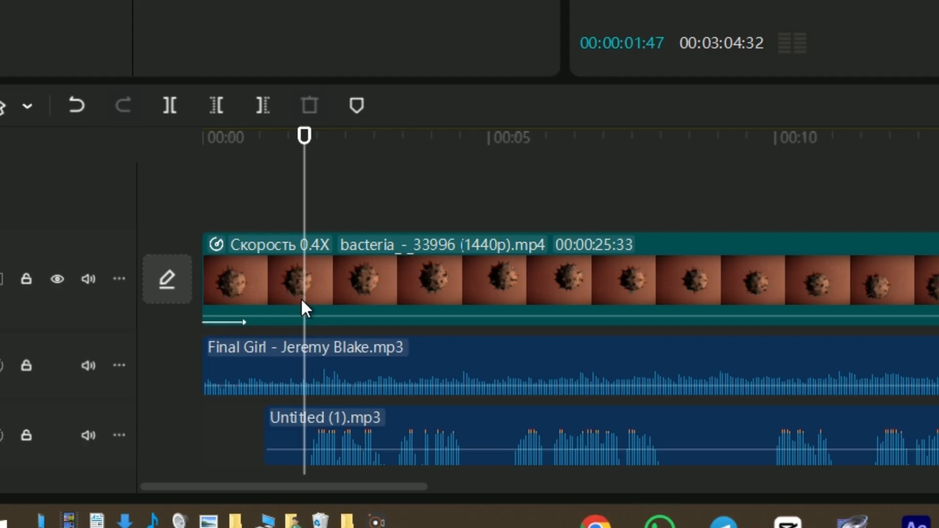
{"action": "left_click_drag", "start_coordinate": [304, 220], "coordinate": [296, 219]}
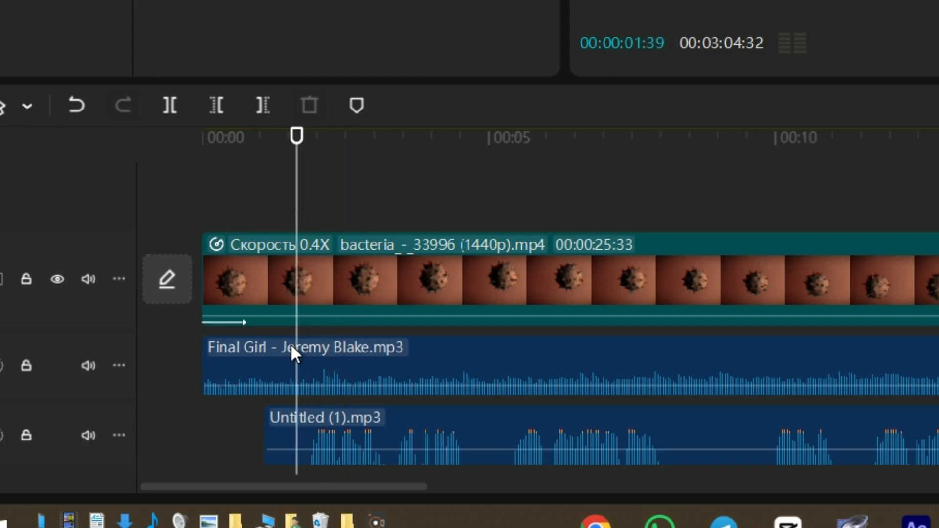
{"action": "left_click", "coordinate": [302, 380]}
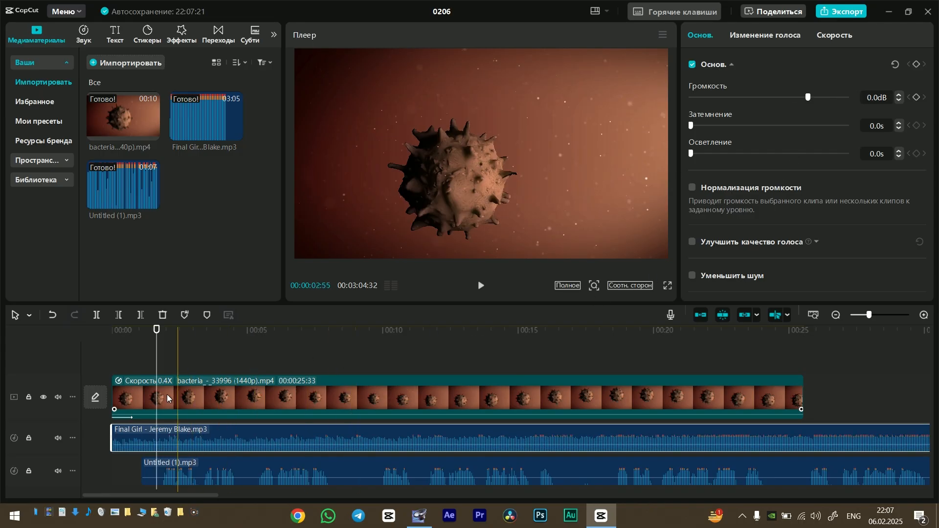
Scrub through the first ten seconds to examine how the phrases and pauses of Untitled (1).mp3 align with the video.
{"action": "mouse_move", "coordinate": [157, 367]}
{"action": "left_mouse_down"}
{"action": "mouse_move", "coordinate": [166, 367]}
{"action": "mouse_move", "coordinate": [109, 371]}
{"action": "mouse_move", "coordinate": [168, 371]}
{"action": "left_mouse_up"}
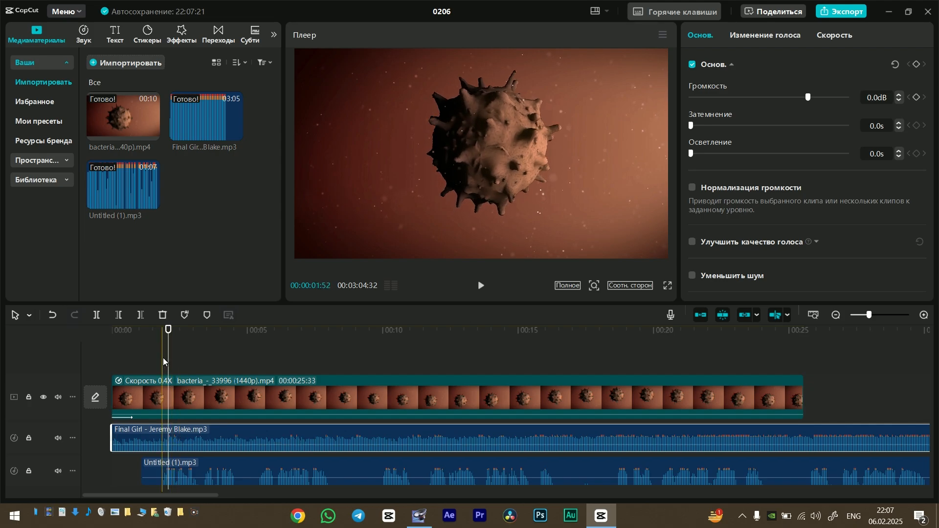
{"action": "left_click_drag", "start_coordinate": [168, 366], "coordinate": [340, 369]}
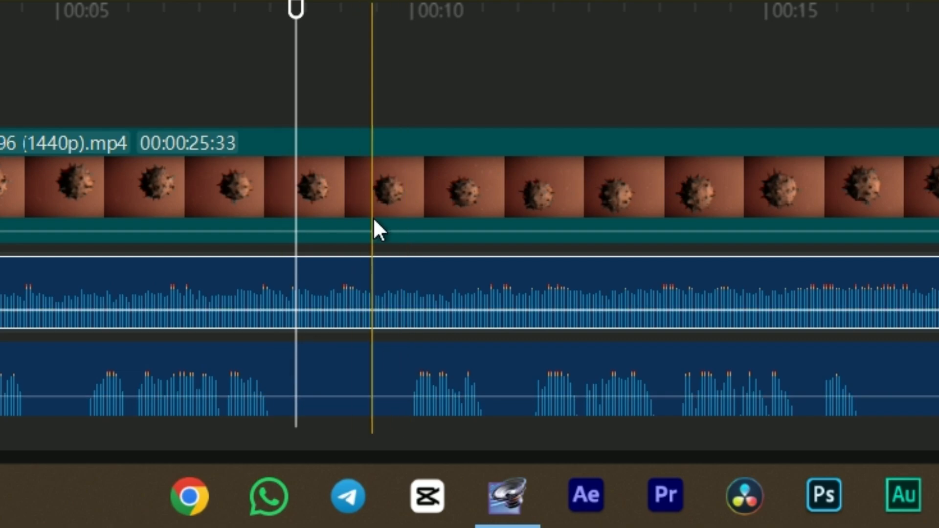
{"action": "left_click_drag", "start_coordinate": [298, 55], "coordinate": [342, 76]}
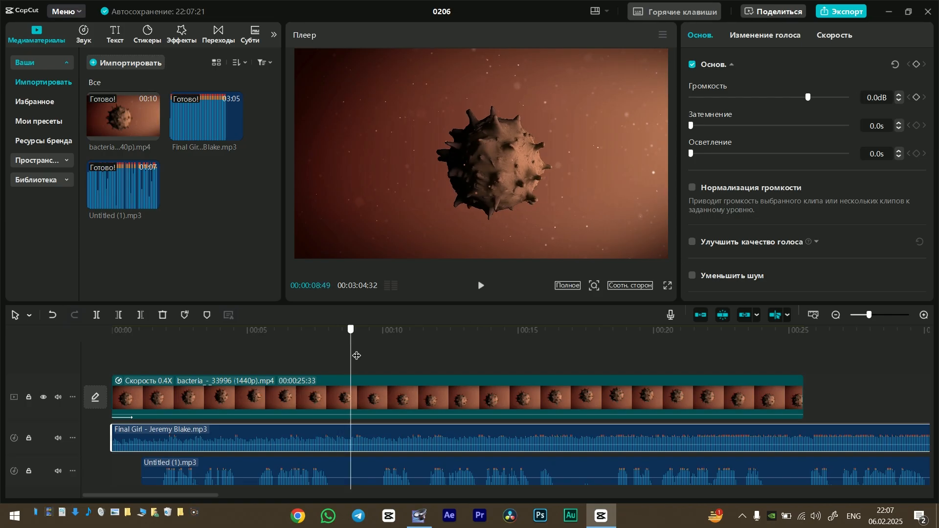
{"action": "left_click_drag", "start_coordinate": [356, 355], "coordinate": [375, 373]}
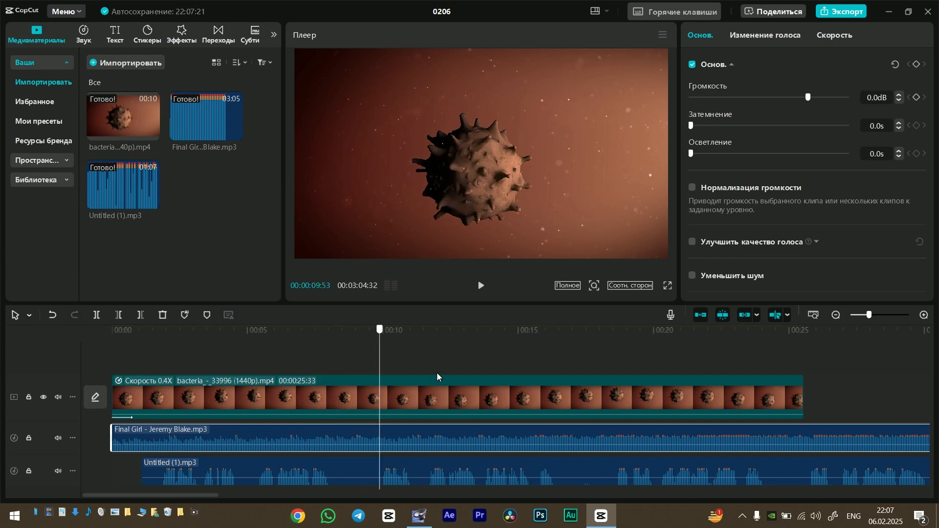
{"action": "left_click_drag", "start_coordinate": [437, 377], "coordinate": [191, 411]}
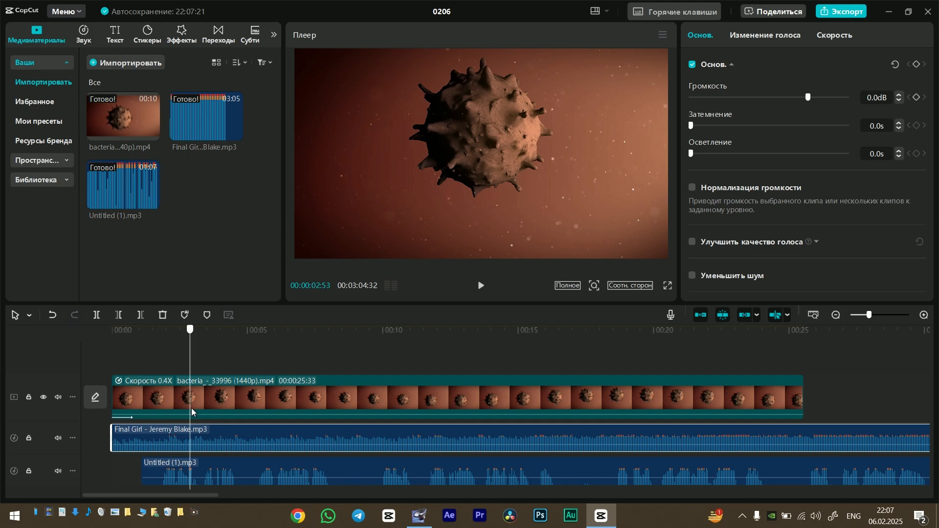
Slow the bacteria video clip down further to a speed of 0.29x.
{"action": "left_click", "coordinate": [297, 414]}
{"action": "left_click", "coordinate": [781, 35]}
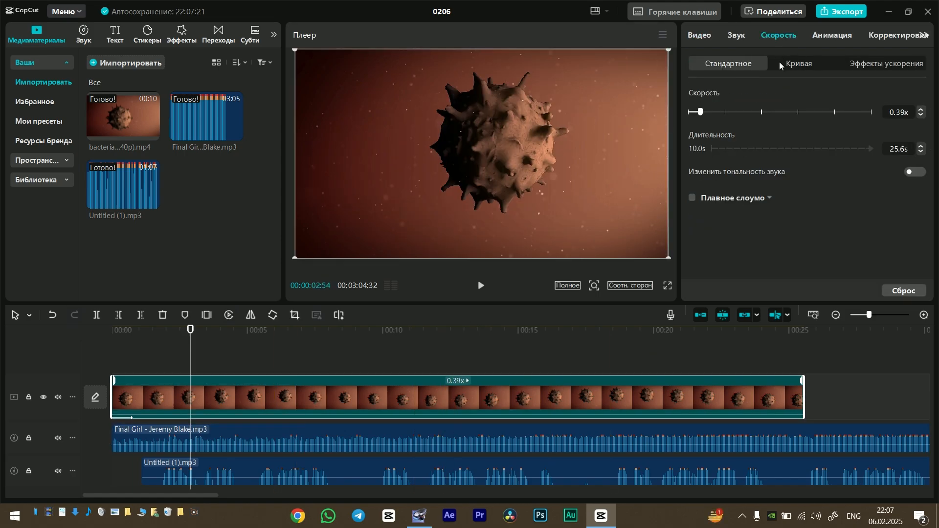
{"action": "left_click_drag", "start_coordinate": [701, 112], "coordinate": [696, 111]}
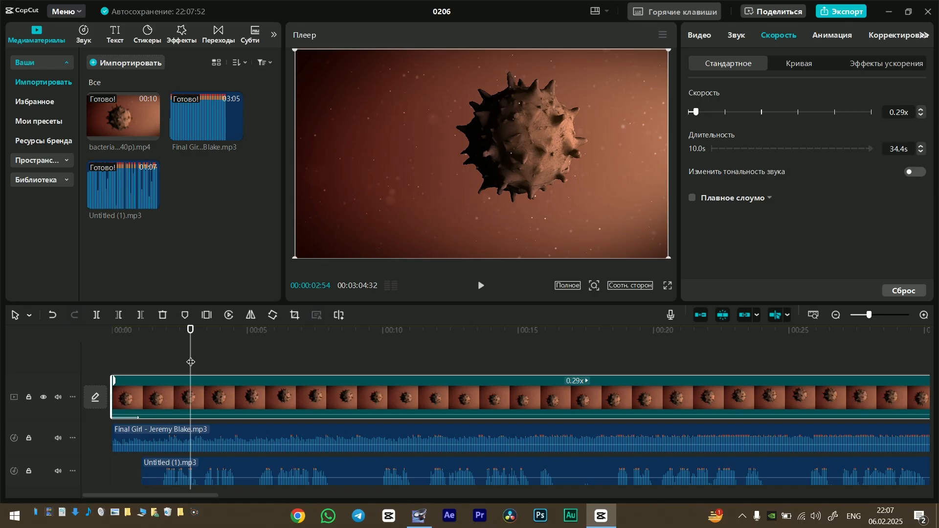
Try the Final Girl music clip at -10.9 dB, play its opening, and set the volume back to 0.0 dB.
{"action": "left_click_drag", "start_coordinate": [104, 366], "coordinate": [137, 397]}
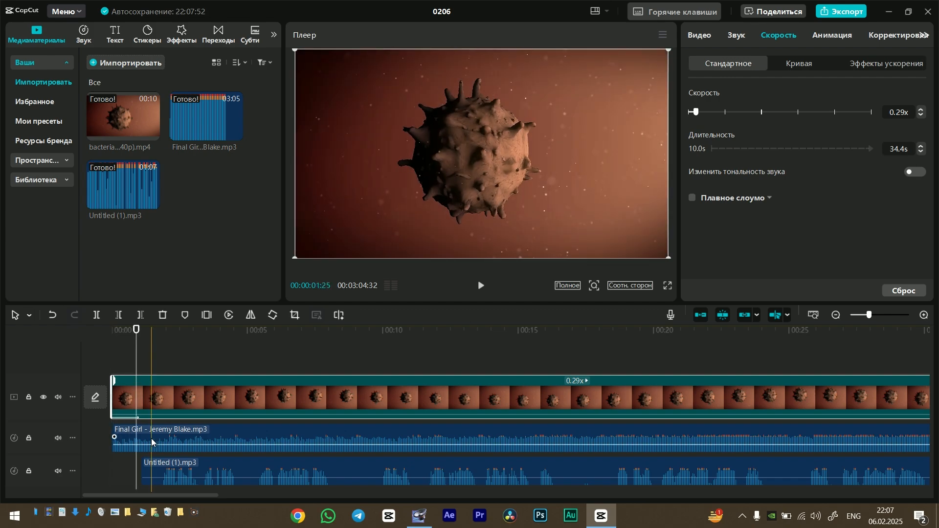
{"action": "left_click_drag", "start_coordinate": [181, 444], "coordinate": [189, 448]}
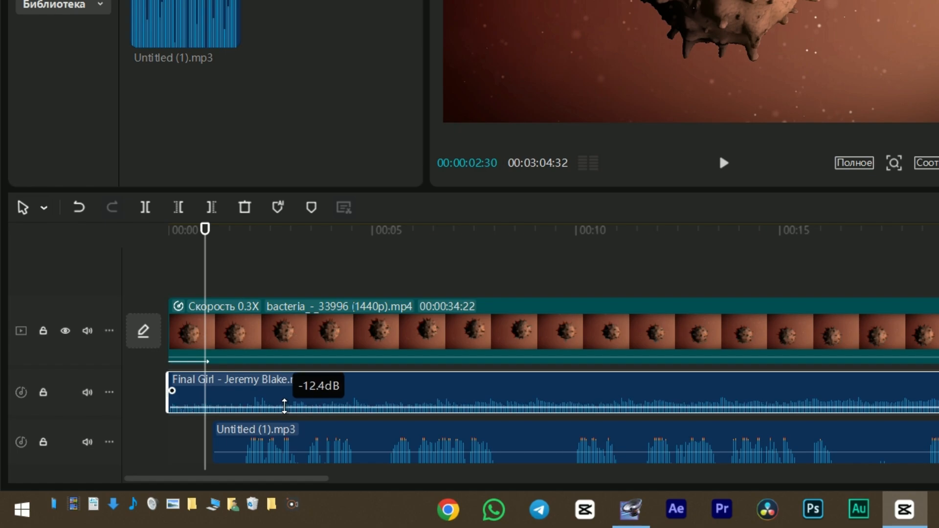
{"action": "left_click_drag", "start_coordinate": [284, 406], "coordinate": [284, 404]}
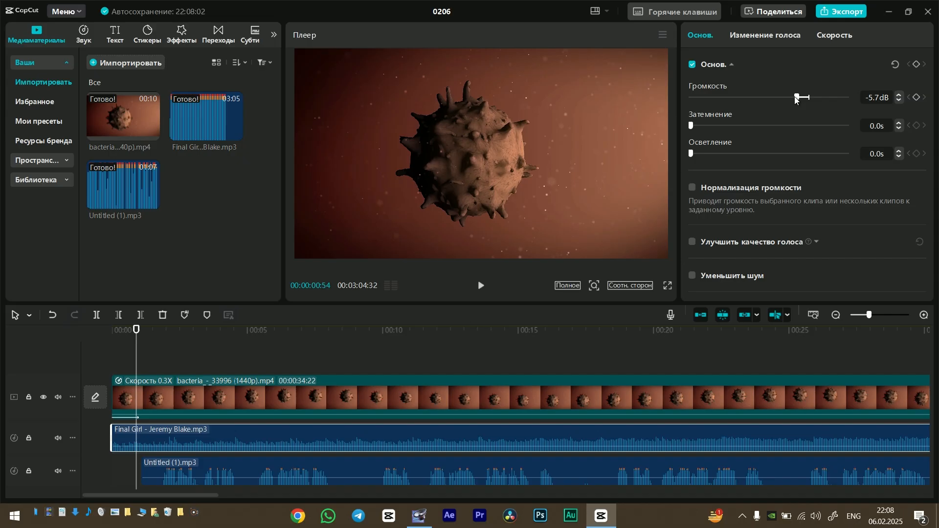
{"action": "left_click_drag", "start_coordinate": [794, 96], "coordinate": [774, 98]}
{"action": "left_click_drag", "start_coordinate": [707, 150], "coordinate": [709, 153]}
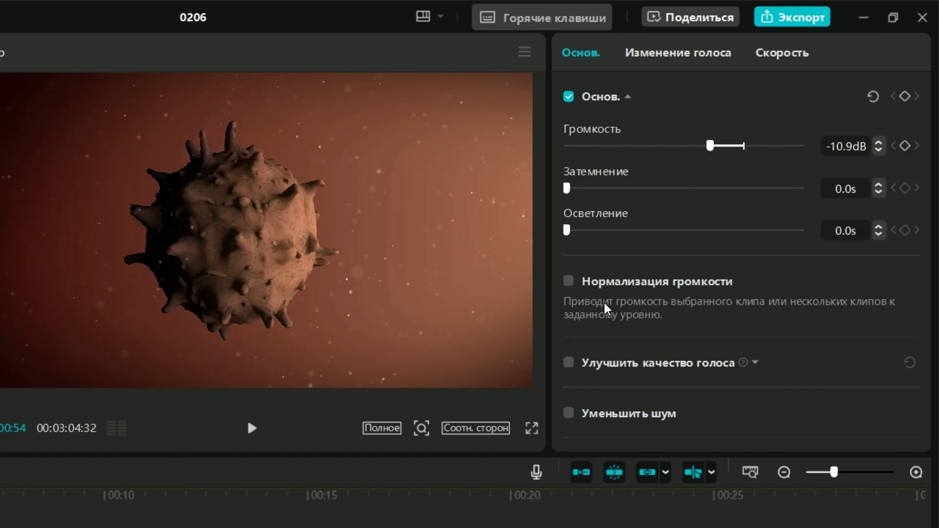
{"action": "key", "text": "space"}
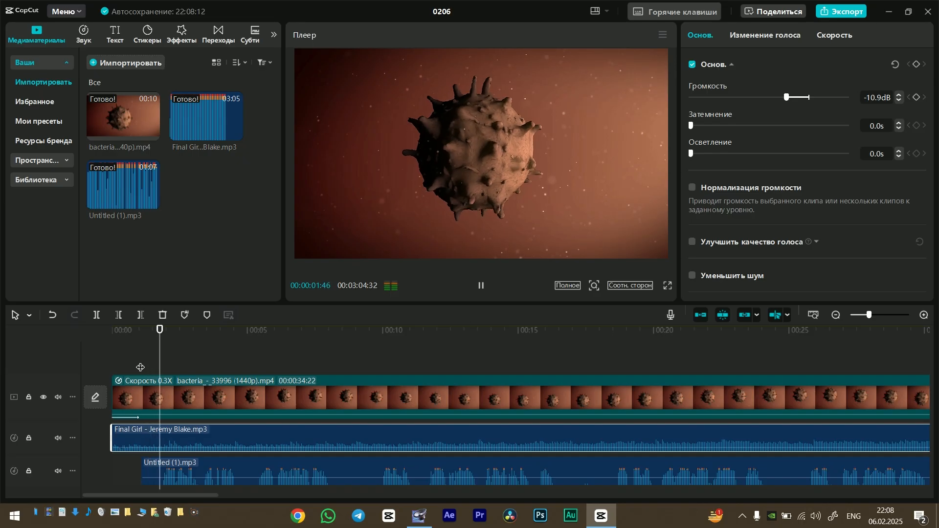
{"action": "key", "text": "space"}
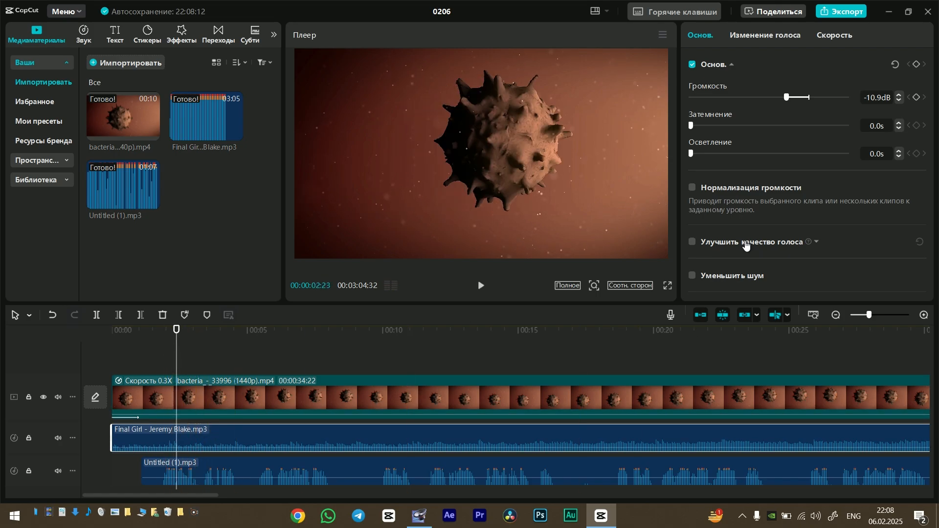
{"action": "left_click", "coordinate": [808, 97]}
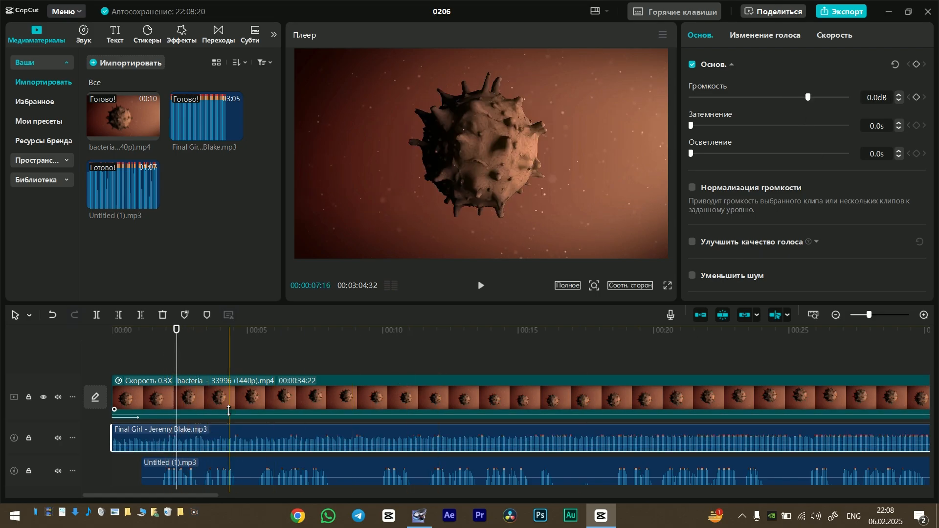
Give the Final Girl music clip a 1.1 s fade-in and add a volume keyframe where the first phrase of Untitled (1).mp3 begins.
{"action": "left_click_drag", "start_coordinate": [173, 370], "coordinate": [109, 379]}
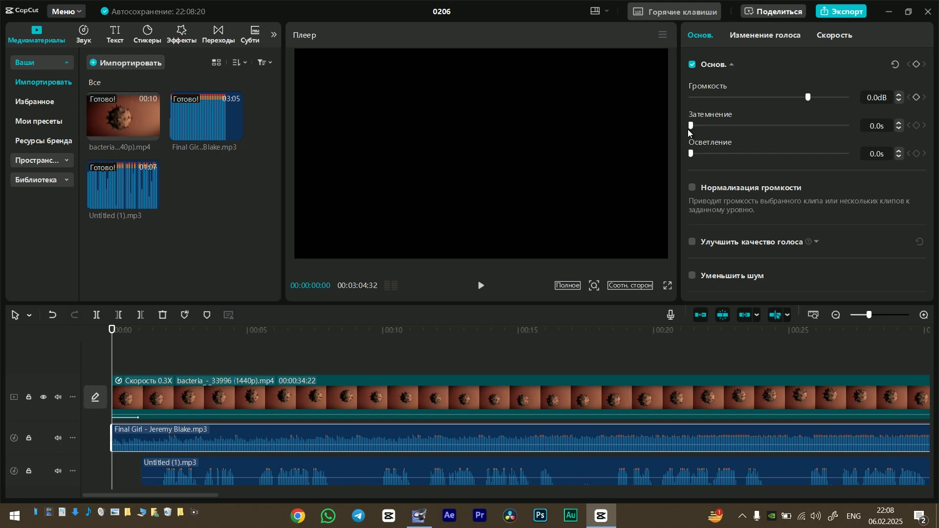
{"action": "left_click_drag", "start_coordinate": [691, 126], "coordinate": [701, 127]}
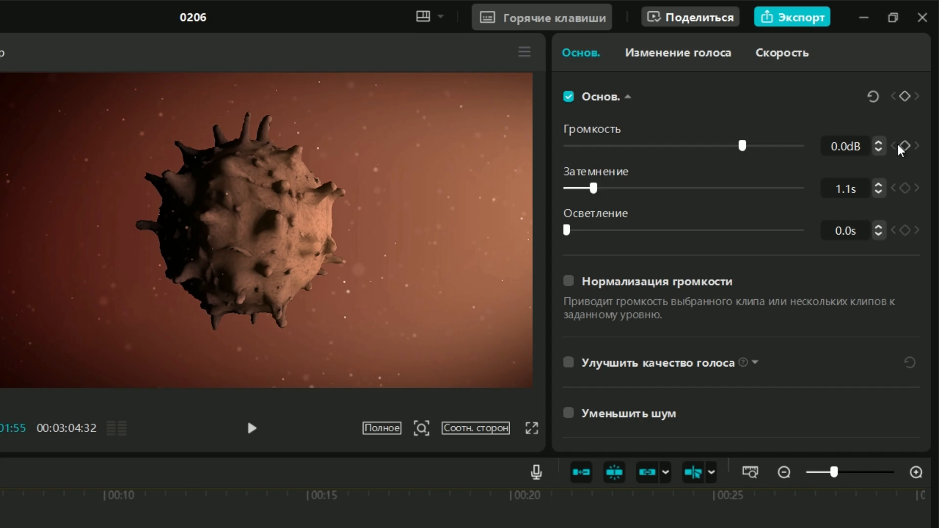
{"action": "left_click", "coordinate": [903, 146]}
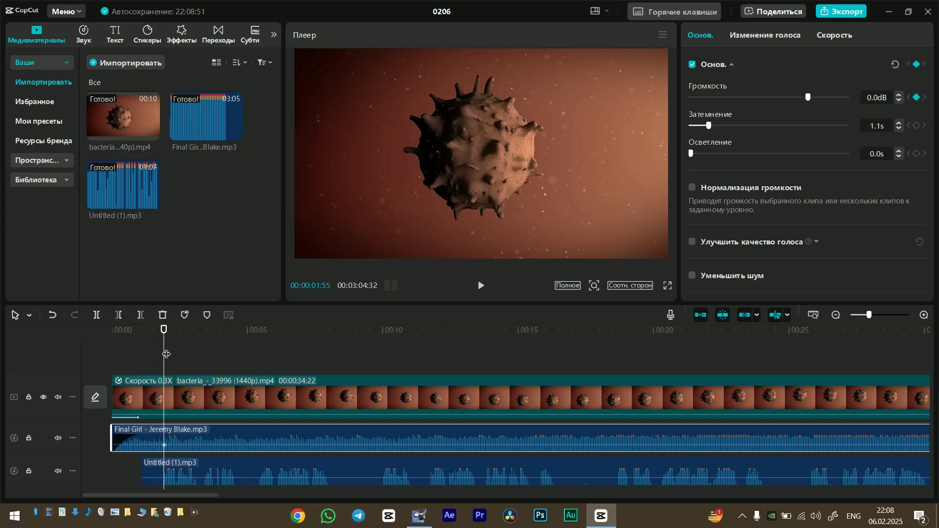
{"action": "scroll", "coordinate": [166, 353], "scroll_direction": "up", "scroll_amount": 5}
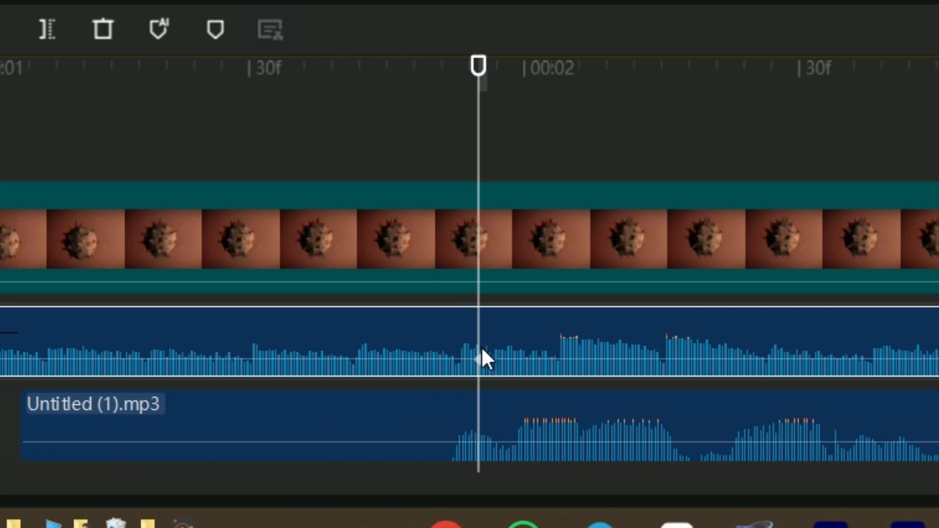
{"action": "left_click_drag", "start_coordinate": [481, 356], "coordinate": [460, 354]}
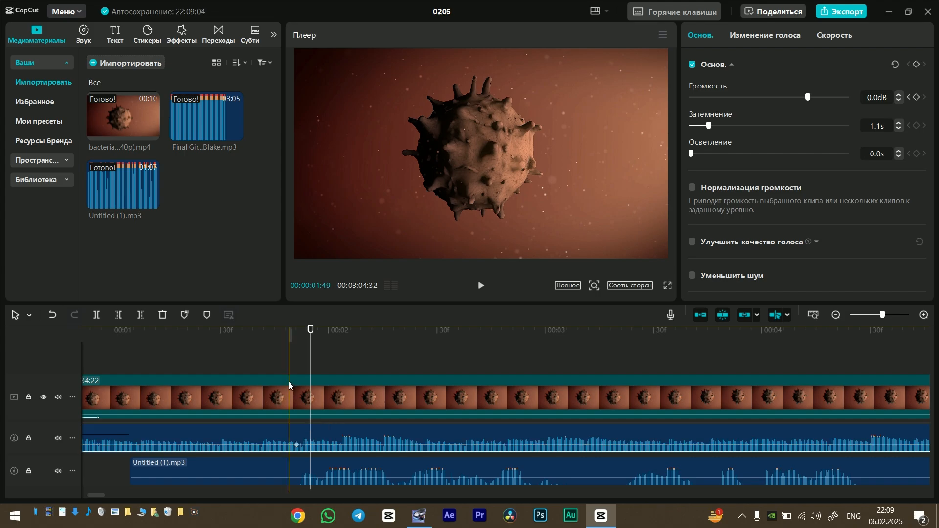
Add another volume keyframe to the music clip at 00:00:01:46, just before the existing keyframe.
{"action": "left_click", "coordinate": [293, 367]}
{"action": "mouse_move", "coordinate": [297, 337]}
{"action": "left_mouse_down"}
{"action": "mouse_move", "coordinate": [312, 337]}
{"action": "mouse_move", "coordinate": [294, 334]}
{"action": "left_mouse_up"}
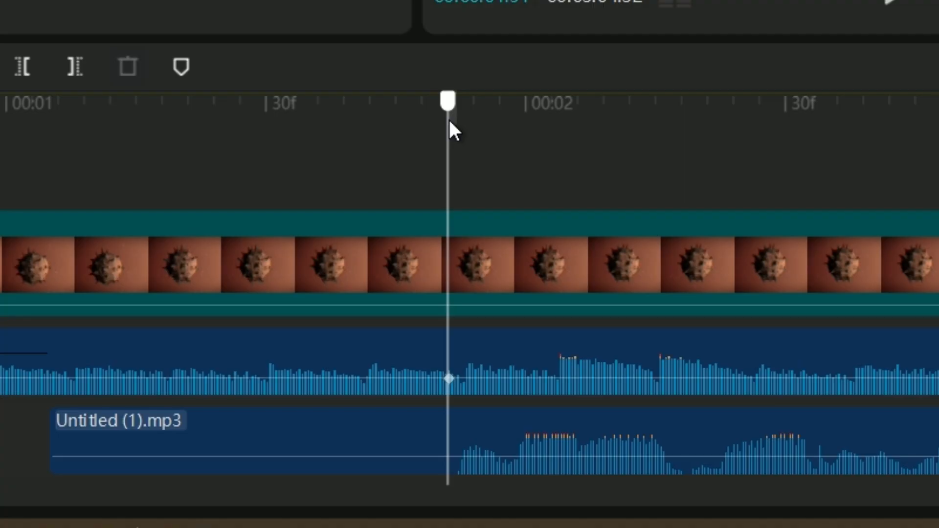
{"action": "mouse_move", "coordinate": [443, 117]}
{"action": "left_mouse_down"}
{"action": "mouse_move", "coordinate": [555, 104]}
{"action": "mouse_move", "coordinate": [376, 116]}
{"action": "mouse_move", "coordinate": [440, 118]}
{"action": "left_mouse_up"}
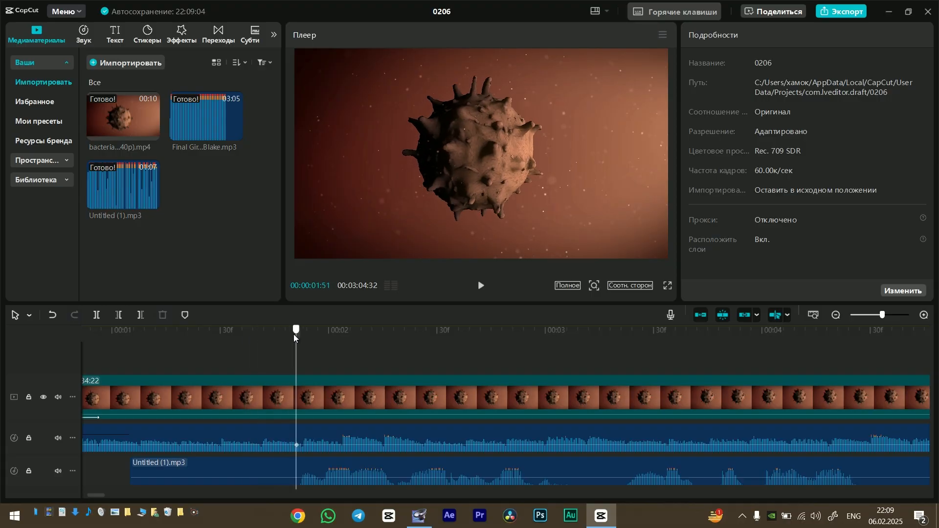
{"action": "left_click_drag", "start_coordinate": [293, 334], "coordinate": [277, 361]}
{"action": "left_click", "coordinate": [385, 429]}
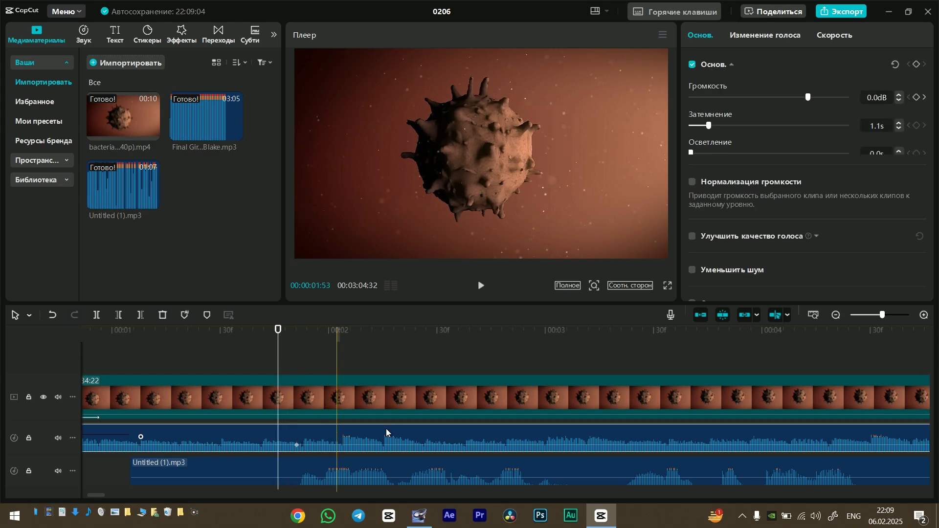
{"action": "left_click", "coordinate": [916, 97]}
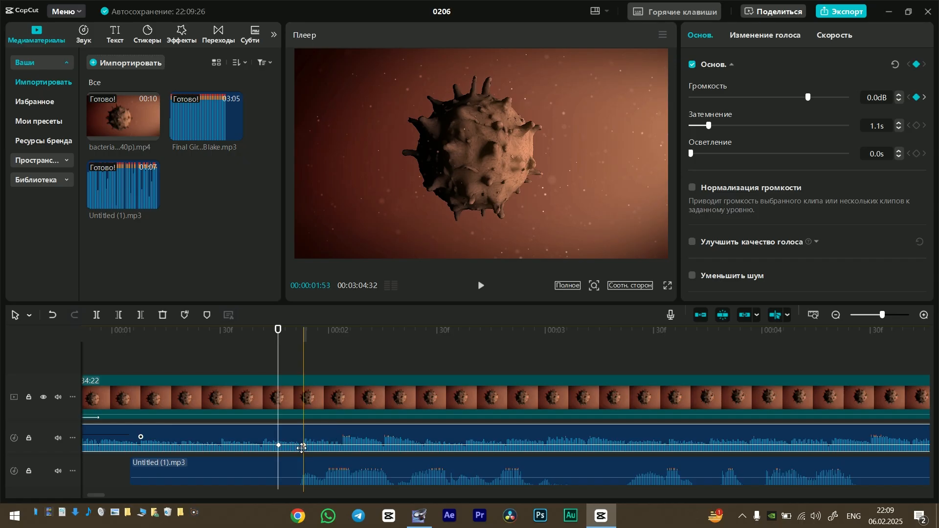
Move the second keyframe to 00:00:01:53 at -6.1 dB and raise the first one to 6.4 dB.
{"action": "left_click_drag", "start_coordinate": [302, 448], "coordinate": [307, 447]}
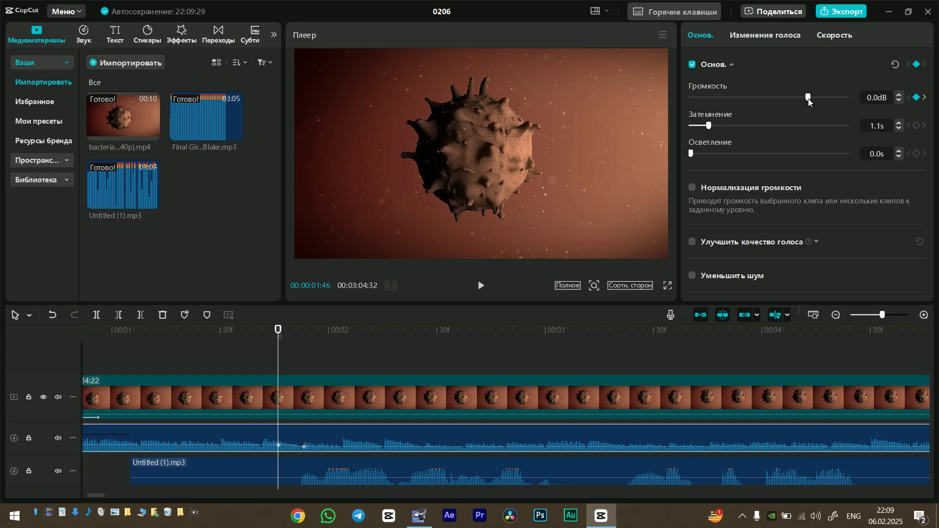
{"action": "mouse_move", "coordinate": [808, 99]}
{"action": "left_mouse_down"}
{"action": "mouse_move", "coordinate": [786, 98]}
{"action": "mouse_move", "coordinate": [819, 99]}
{"action": "left_mouse_up"}
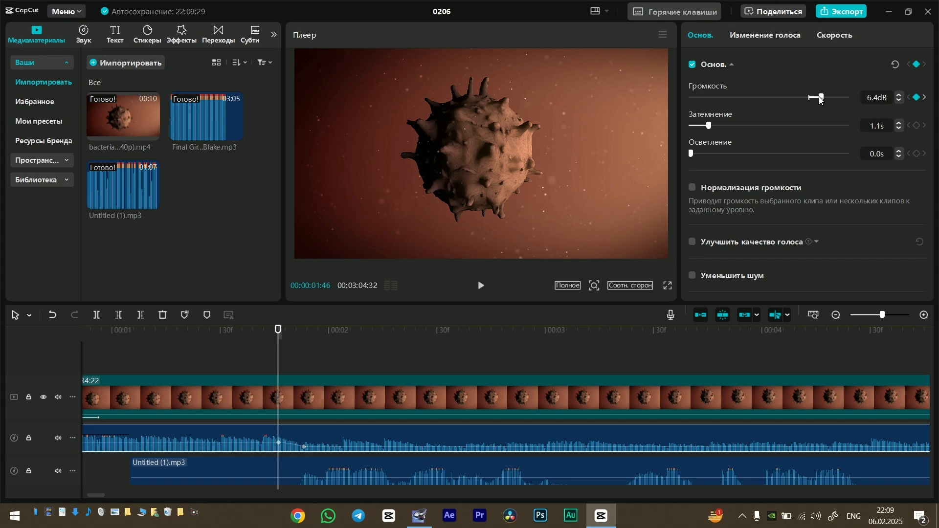
Delete the volume keyframe at 00:00:01:53 and set the remaining keyframe's level to 1.6 dB.
{"action": "left_click", "coordinate": [297, 363]}
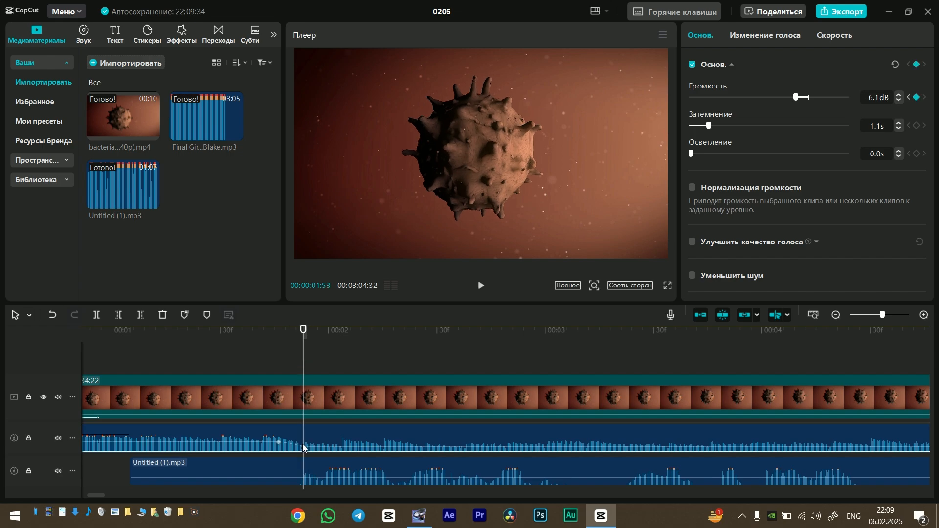
{"action": "left_click", "coordinate": [916, 98]}
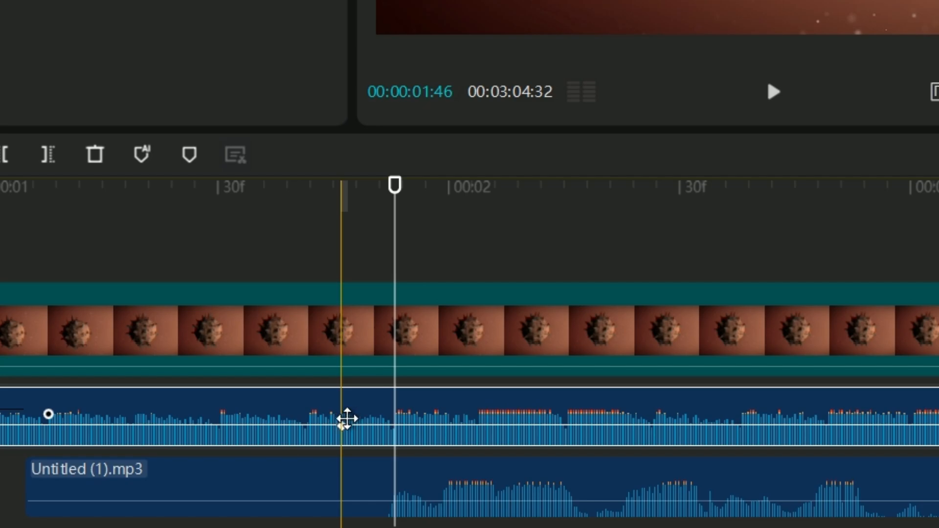
{"action": "left_click_drag", "start_coordinate": [347, 419], "coordinate": [346, 438]}
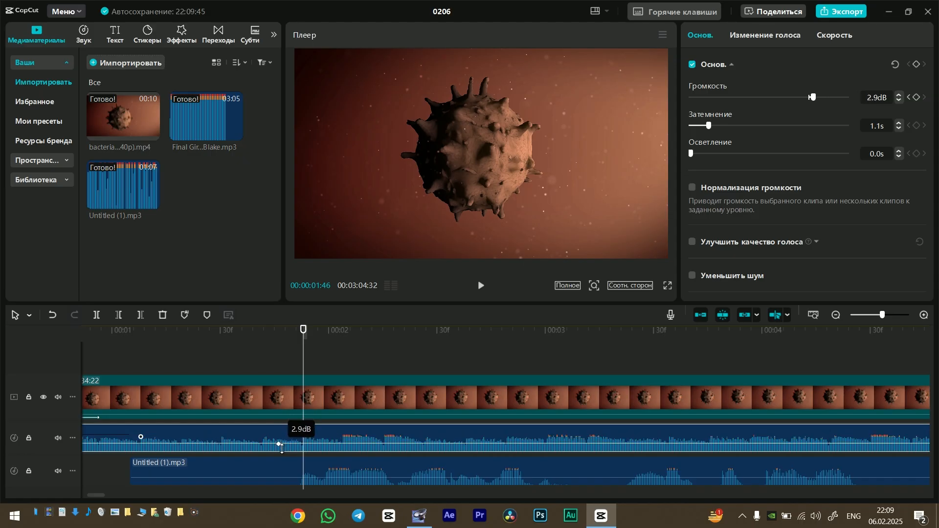
{"action": "left_click_drag", "start_coordinate": [281, 447], "coordinate": [279, 445]}
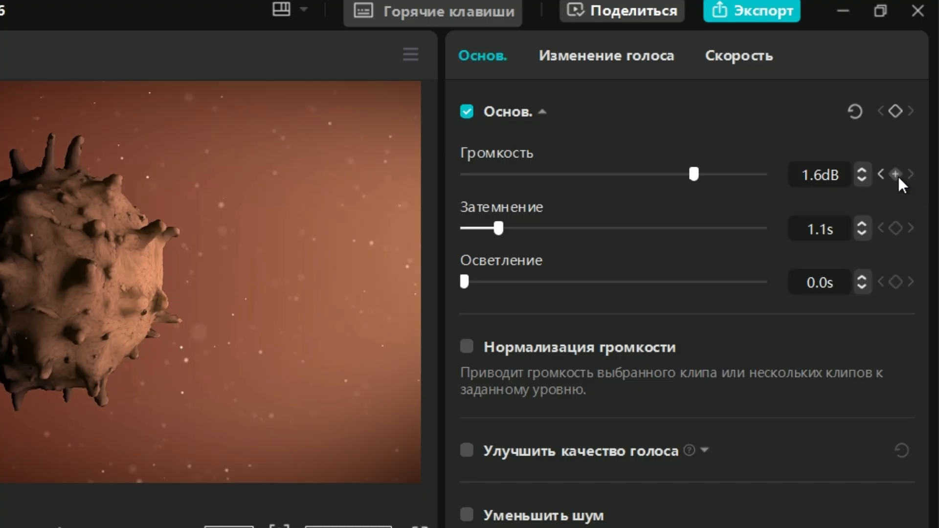
Add a volume keyframe to the music clip at 00:00:01:53 and lower it to -11.2 dB.
{"action": "left_click", "coordinate": [894, 174]}
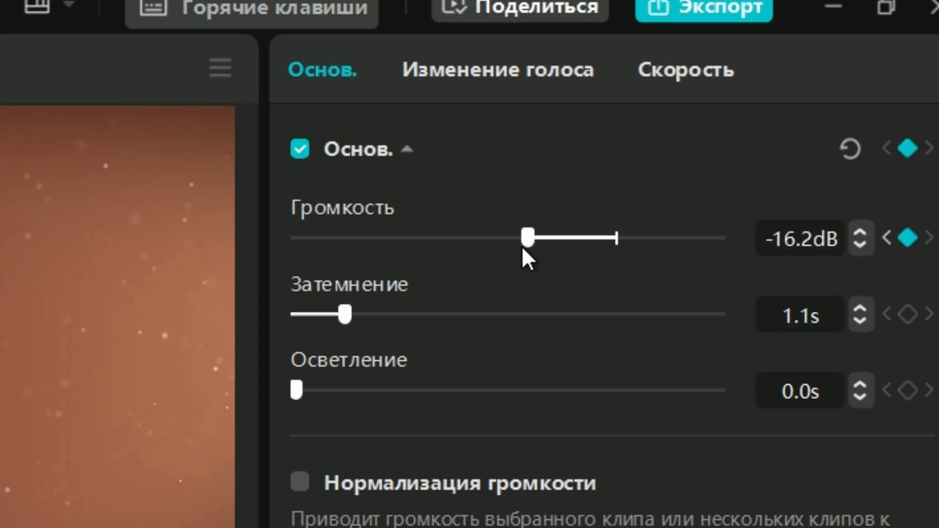
{"action": "left_click_drag", "start_coordinate": [521, 246], "coordinate": [535, 257]}
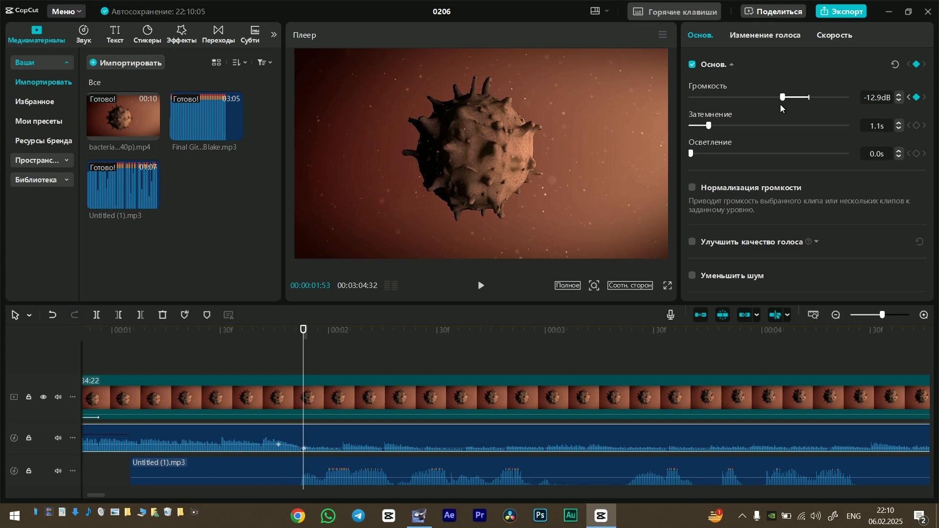
{"action": "left_click_drag", "start_coordinate": [780, 104], "coordinate": [783, 105]}
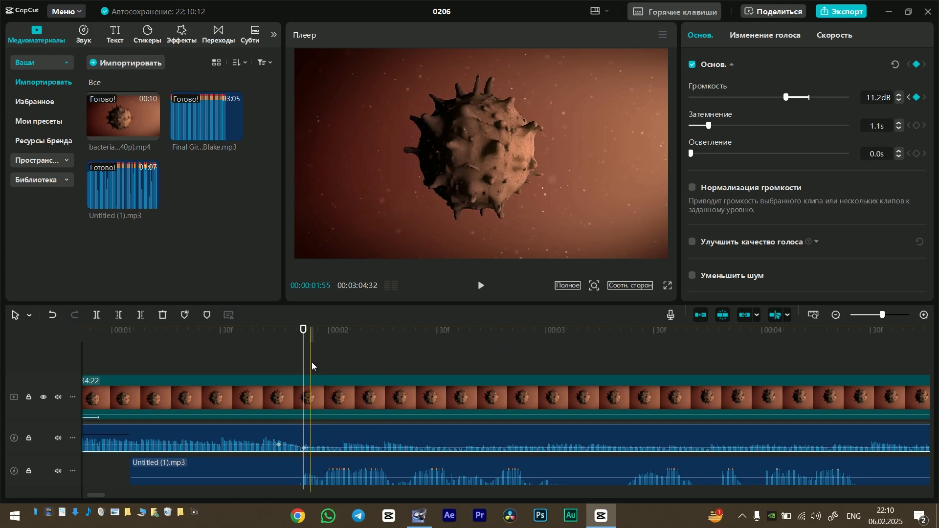
Add music volume keyframes at both ends of the speech pause around 00:00:05 and raise the volume to 9.1 dB midway between them.
{"action": "left_click_drag", "start_coordinate": [330, 351], "coordinate": [625, 433]}
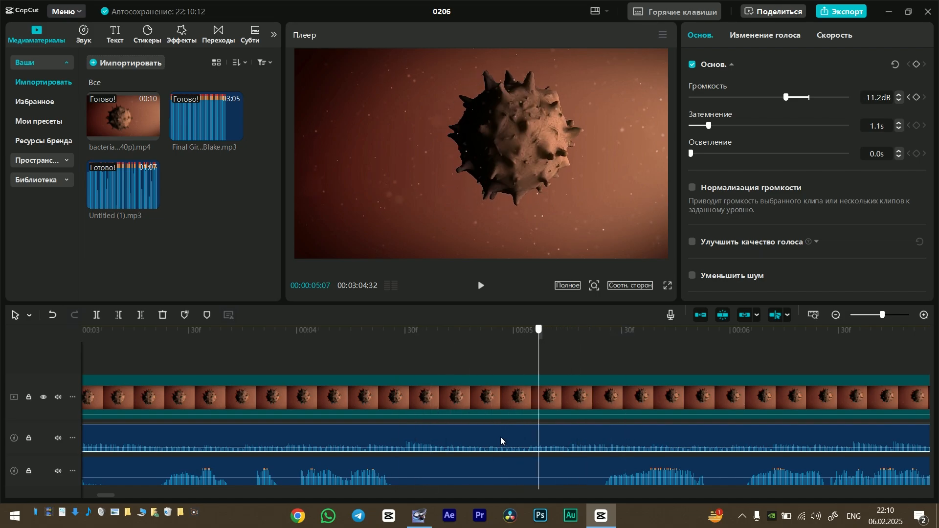
{"action": "left_click_drag", "start_coordinate": [500, 437], "coordinate": [390, 434]}
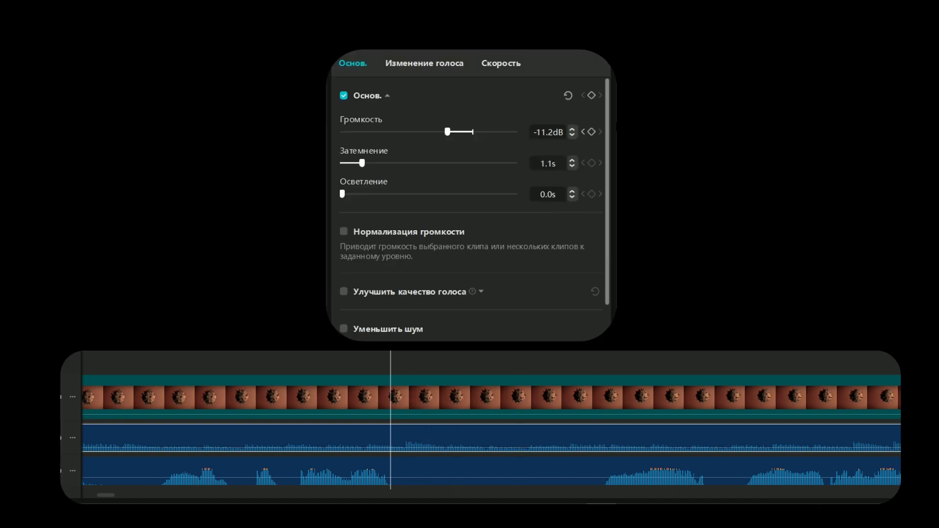
{"action": "left_click", "coordinate": [591, 132]}
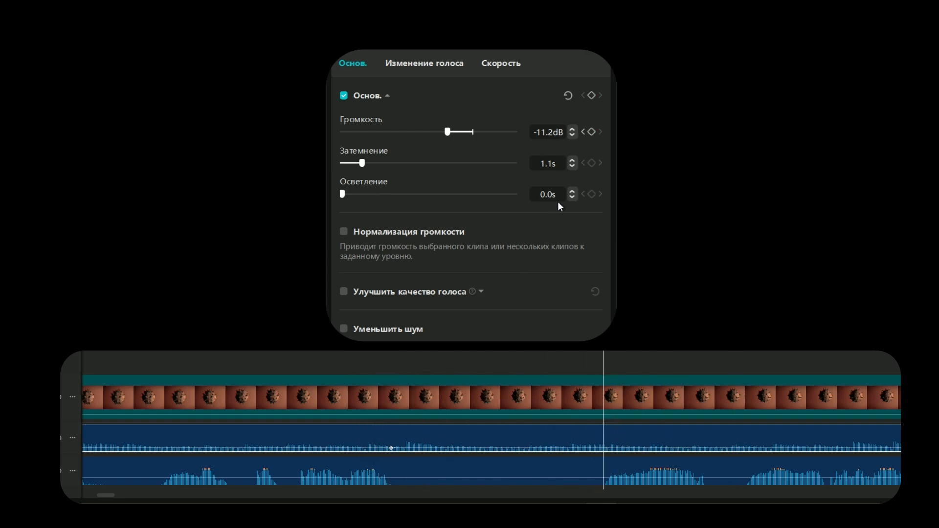
{"action": "left_click", "coordinate": [590, 132]}
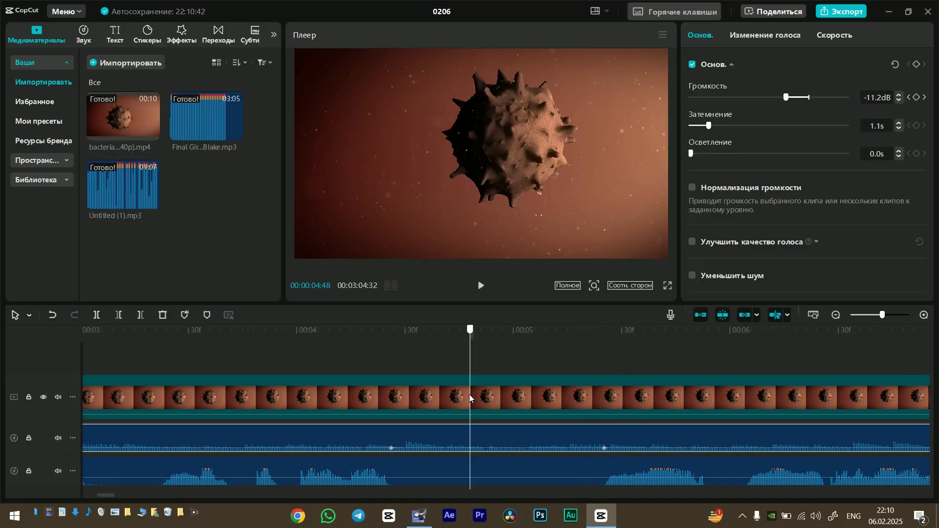
{"action": "left_click_drag", "start_coordinate": [468, 394], "coordinate": [486, 393]}
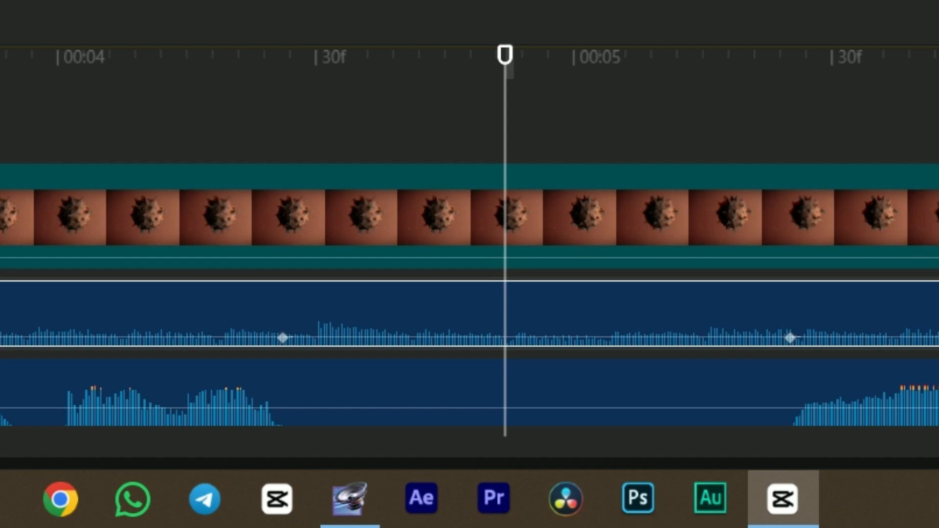
{"action": "left_click_drag", "start_coordinate": [809, 97], "coordinate": [825, 97]}
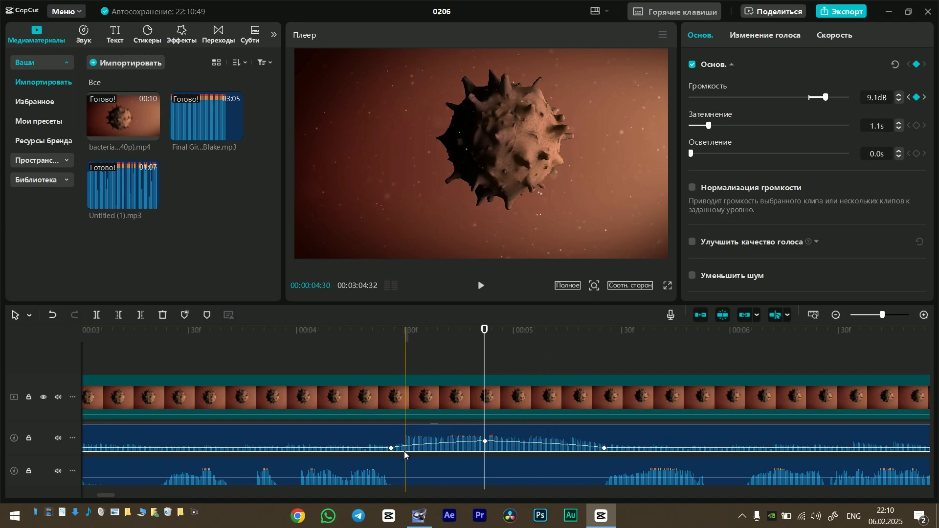
Play back the section around the speech pause to check the keyframed music swell.
{"action": "key", "text": "space"}
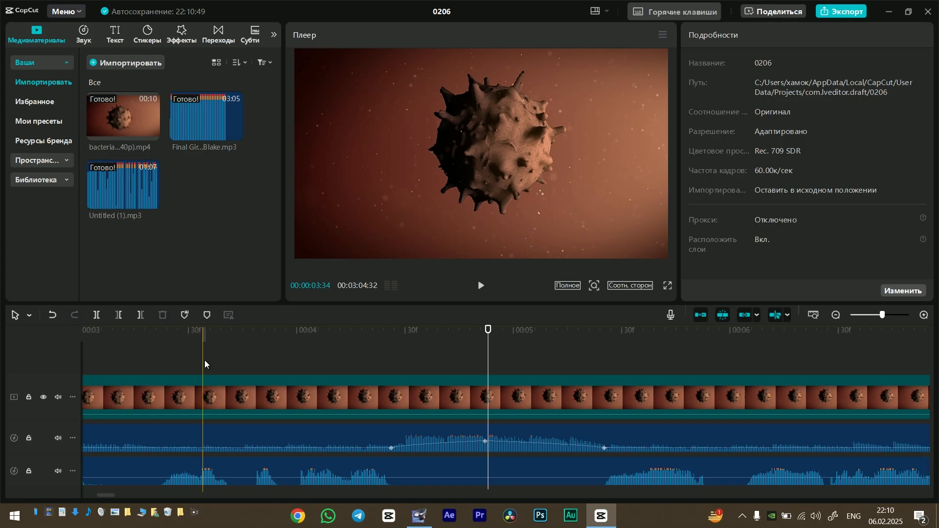
{"action": "left_click", "coordinate": [205, 360]}
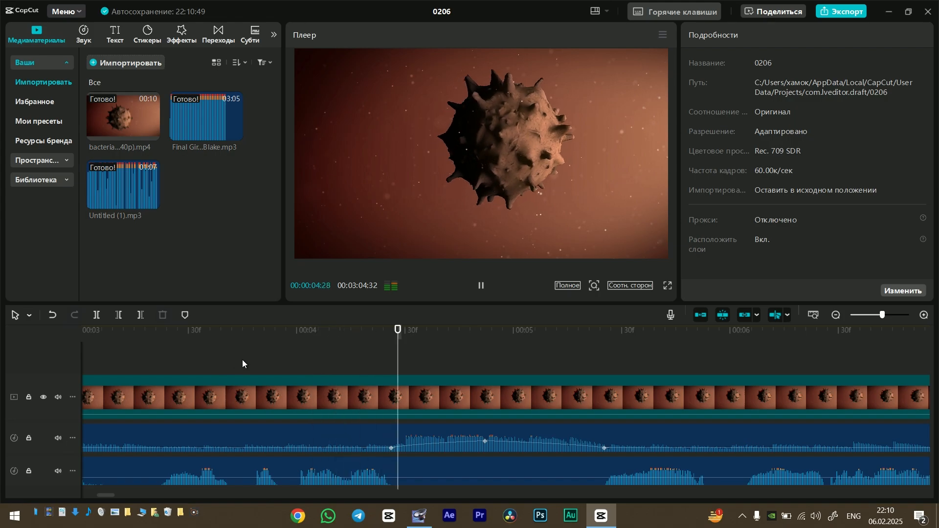
{"action": "key", "text": "space"}
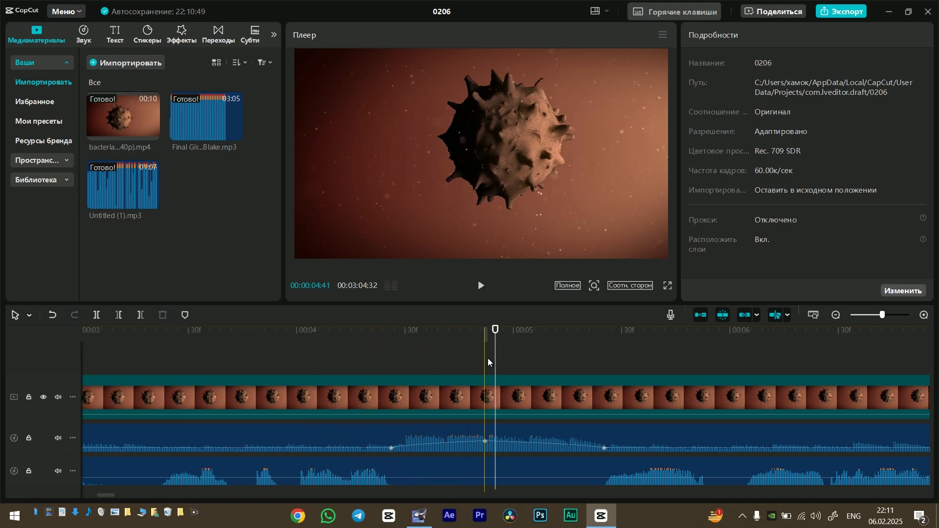
{"action": "scroll", "coordinate": [674, 397], "scroll_direction": "right", "scroll_amount": 5}
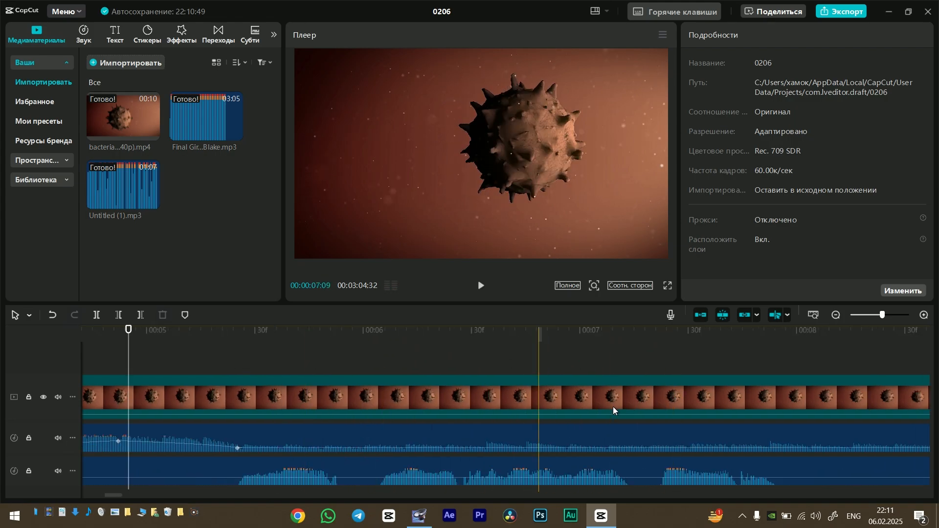
Add music volume keyframes at both ends of the speech pause between about 00:00:08 and 00:00:10.
{"action": "scroll", "coordinate": [612, 406], "scroll_direction": "right", "scroll_amount": 6}
{"action": "left_click", "coordinate": [331, 369]}
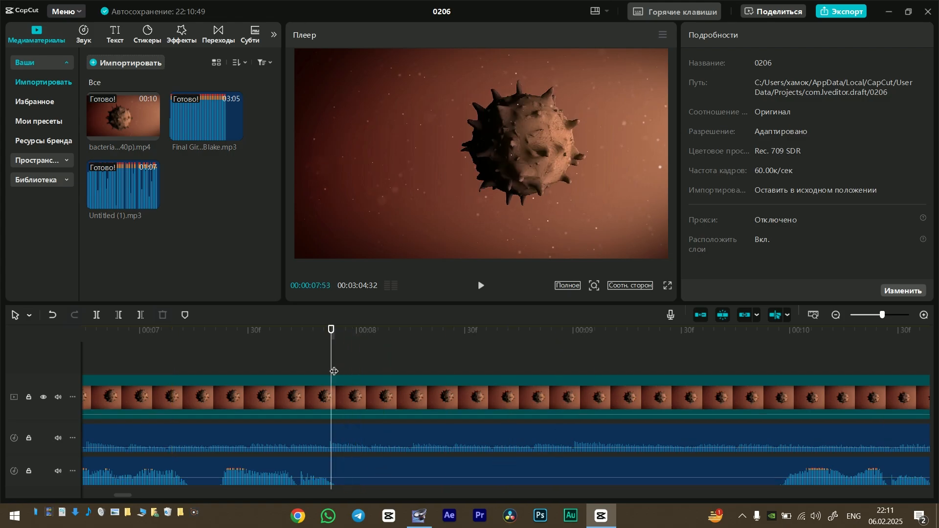
{"action": "left_click_drag", "start_coordinate": [336, 363], "coordinate": [342, 368]}
{"action": "left_click", "coordinate": [356, 438]}
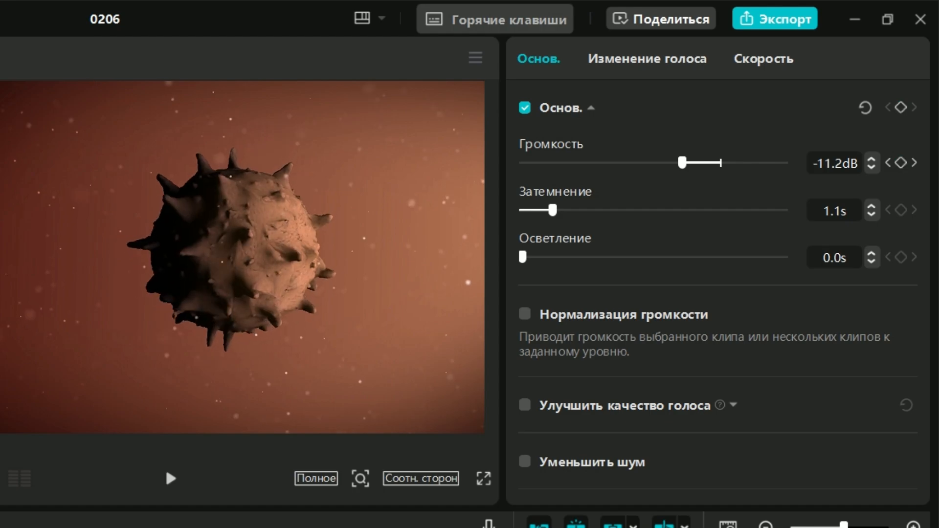
{"action": "left_click", "coordinate": [901, 163]}
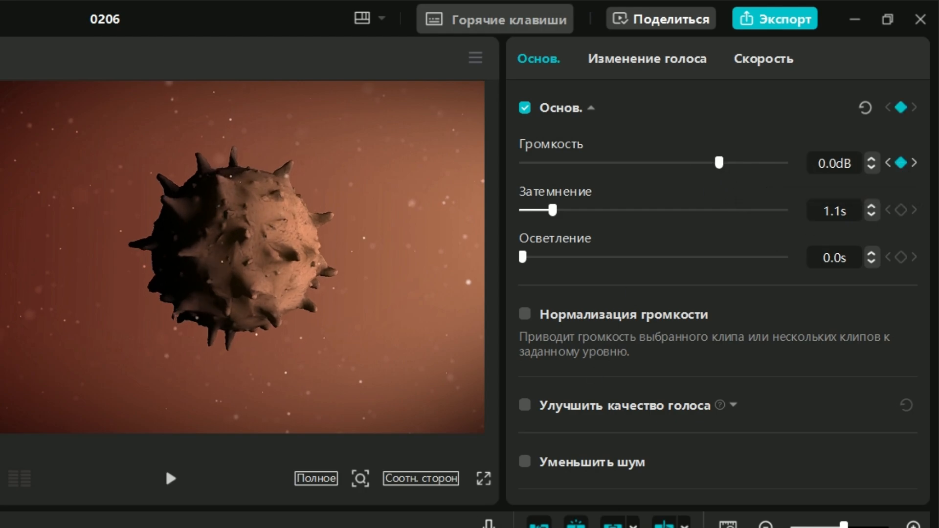
{"action": "left_click", "coordinate": [900, 163]}
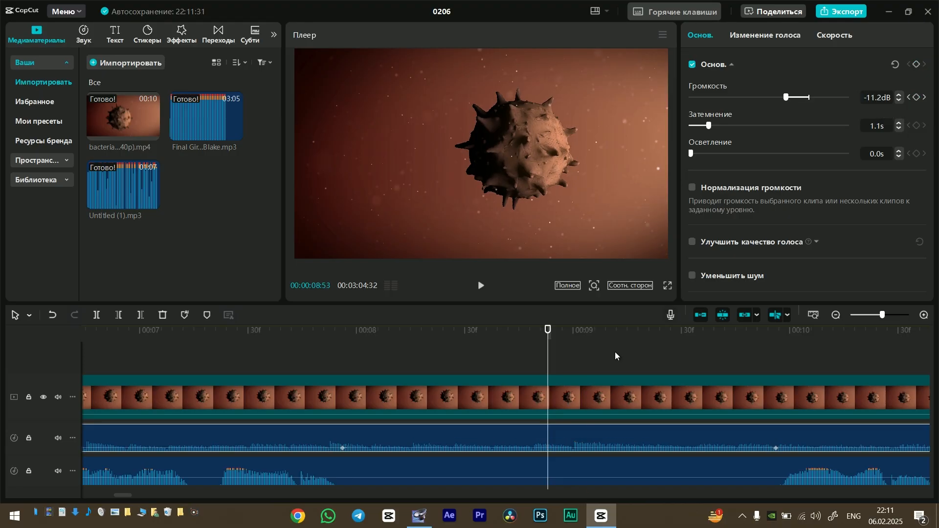
Add two inner volume keyframes to the music just inside that pause, at 00:00:08:06 and about 00:00:09:50.
{"action": "left_click_drag", "start_coordinate": [391, 375], "coordinate": [377, 377]}
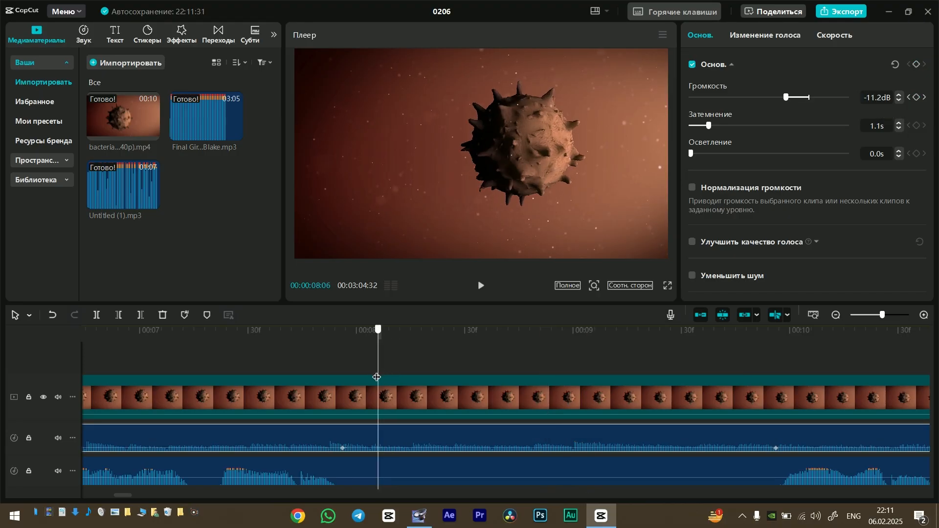
{"action": "left_click", "coordinate": [917, 98]}
{"action": "left_click_drag", "start_coordinate": [663, 364], "coordinate": [751, 365]}
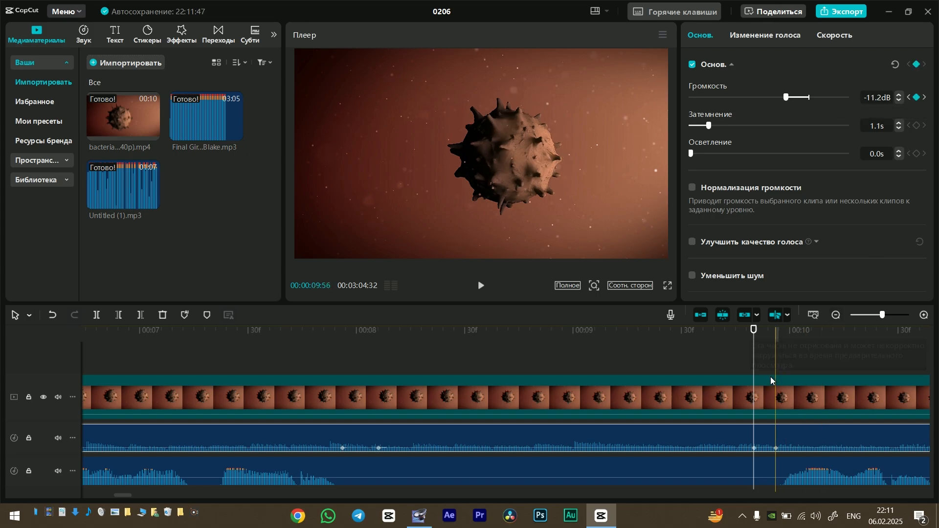
Raise the two inner music keyframes on the volume line so the music is louder throughout the speech pause.
{"action": "left_click_drag", "start_coordinate": [756, 371], "coordinate": [497, 385]}
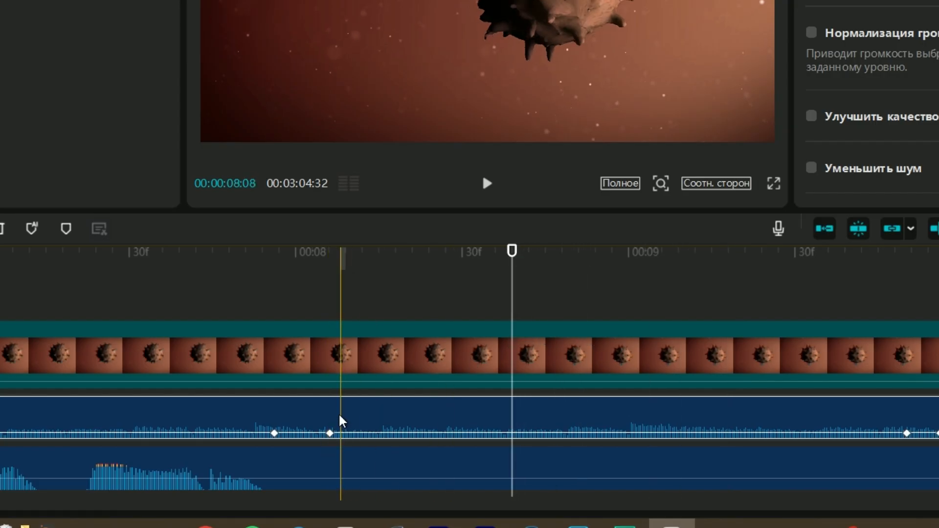
{"action": "left_click_drag", "start_coordinate": [330, 432], "coordinate": [330, 419]}
{"action": "left_click_drag", "start_coordinate": [906, 433], "coordinate": [906, 422]}
{"action": "left_click_drag", "start_coordinate": [813, 405], "coordinate": [813, 404]}
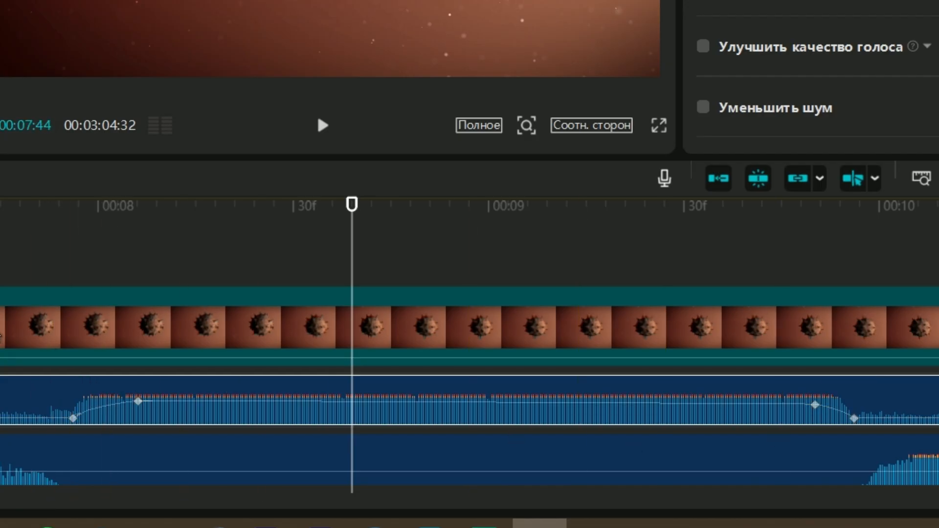
Play back the section from about 00:00:07:30 past 00:00:11 to check the music swell between the spoken phrases.
{"action": "left_click", "coordinate": [163, 332]}
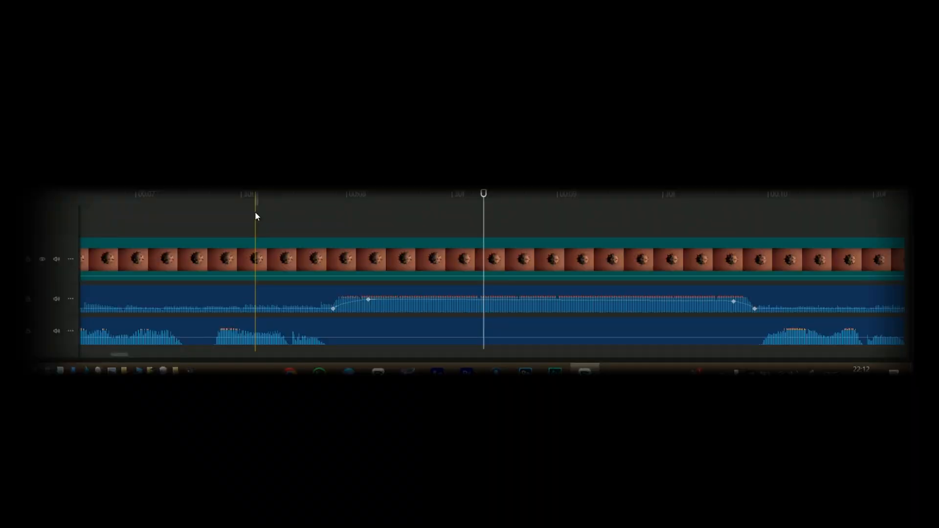
{"action": "left_click", "coordinate": [255, 216]}
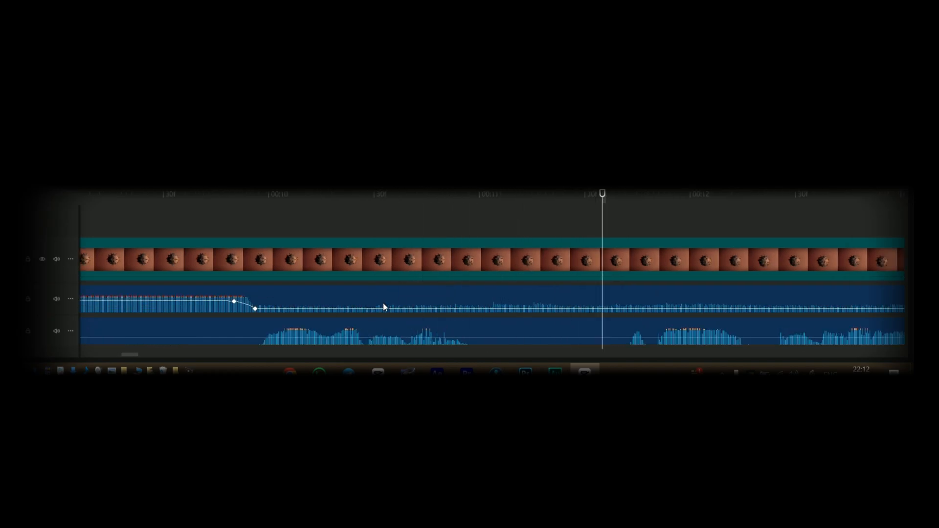
{"action": "key", "text": "space"}
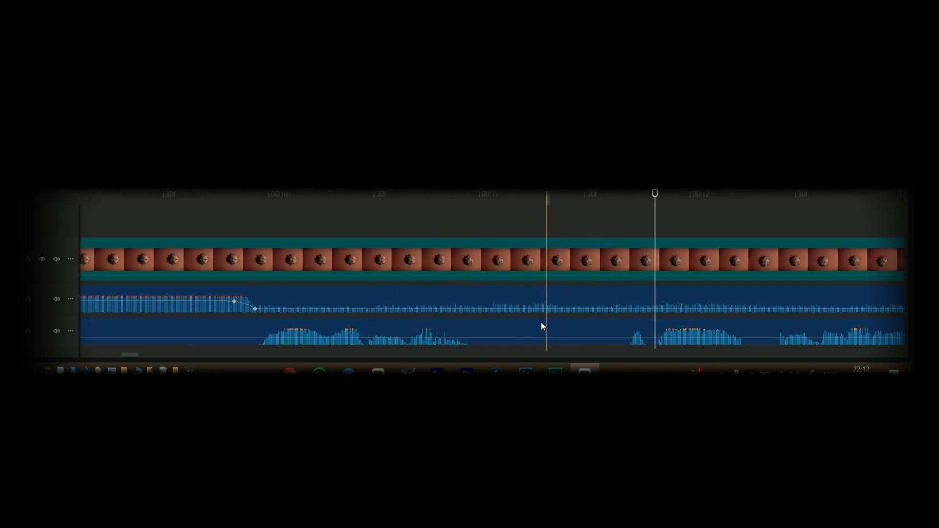
{"action": "scroll", "coordinate": [514, 322], "scroll_direction": "right", "scroll_amount": 1}
{"action": "scroll", "coordinate": [293, 297], "scroll_direction": "left", "scroll_amount": 1}
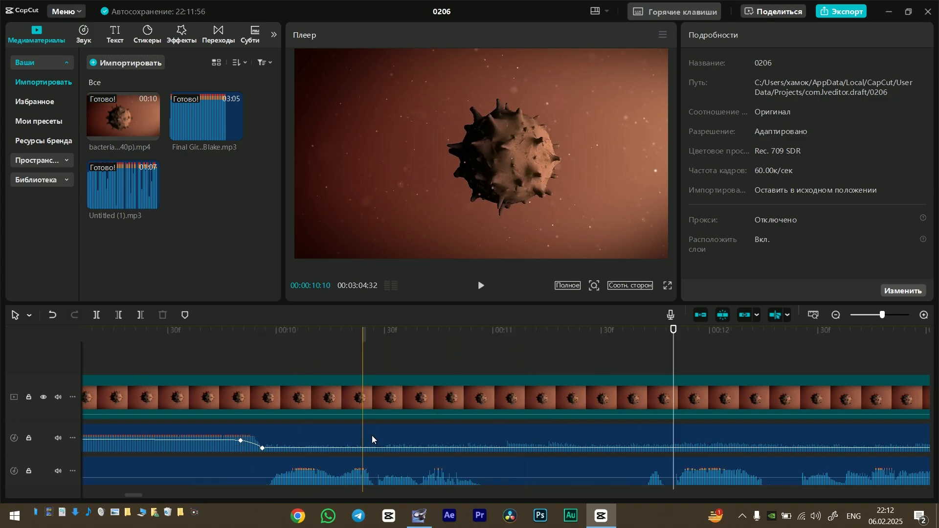
Try a volume keyframe on the voice clip at 00:00:11:52 and adjust its level.
{"action": "left_click", "coordinate": [411, 437]}
{"action": "left_click", "coordinate": [489, 469]}
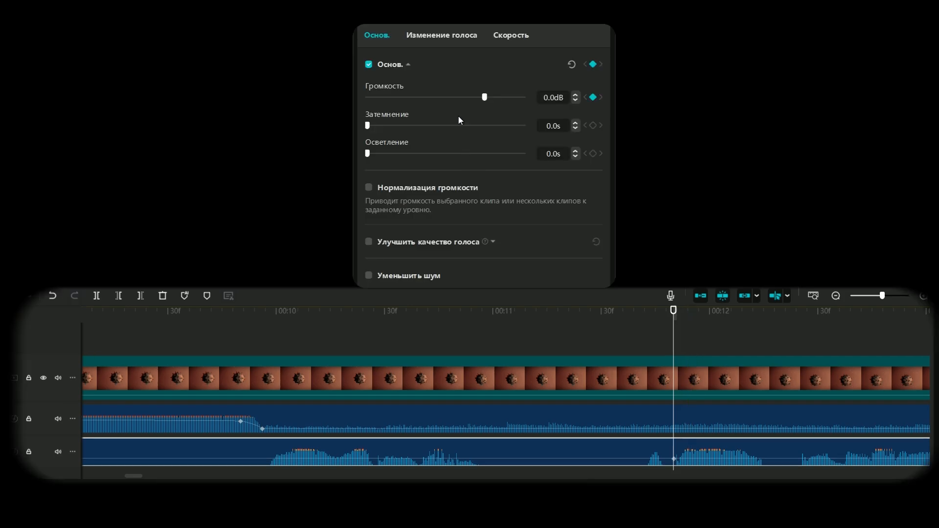
{"action": "left_click_drag", "start_coordinate": [450, 97], "coordinate": [484, 100]}
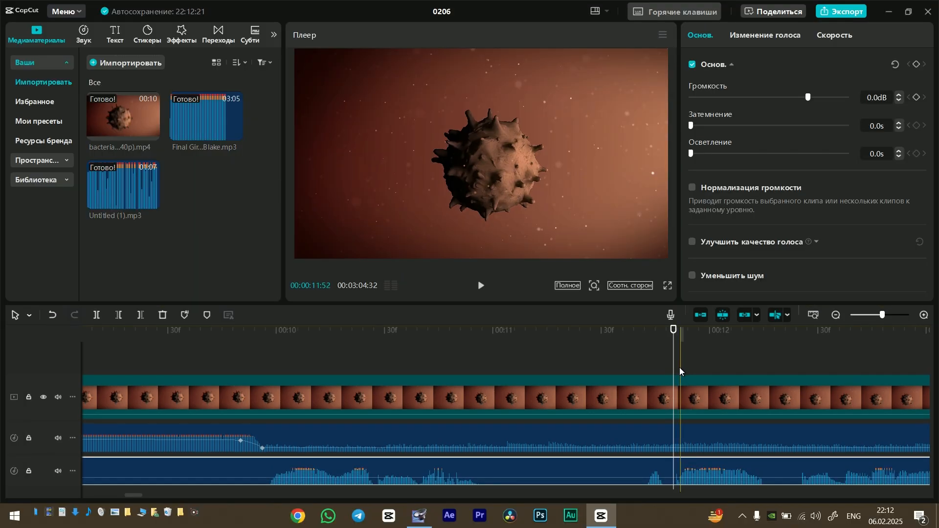
Add music volume keyframes at 00:00:16:15 and 00:00:18:36, the two ends of the next long speech pause.
{"action": "scroll", "coordinate": [680, 348], "scroll_direction": "right", "scroll_amount": 8}
{"action": "left_click", "coordinate": [384, 372]}
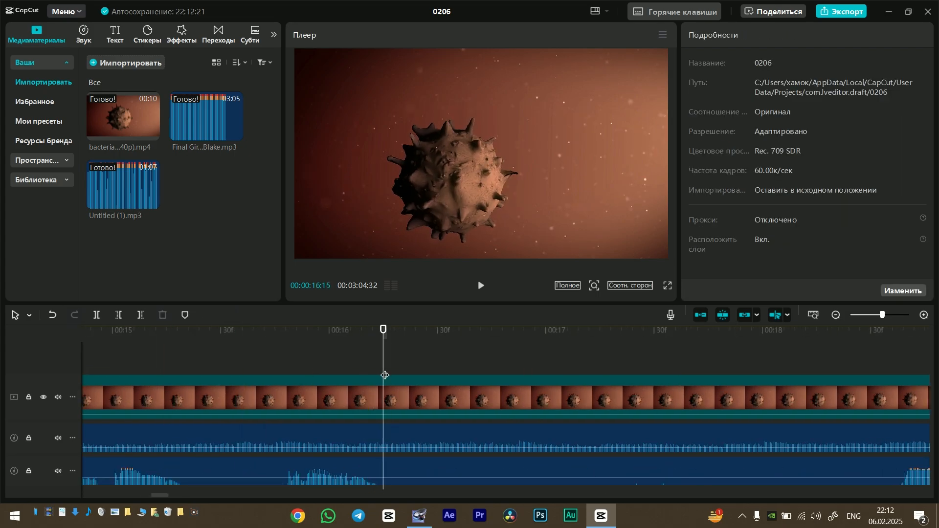
{"action": "left_click", "coordinate": [390, 435]}
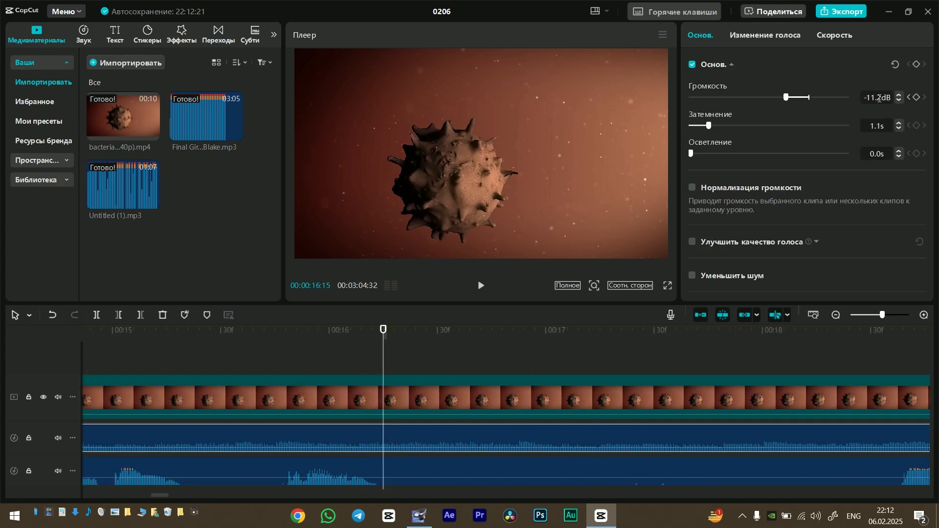
{"action": "left_click", "coordinate": [913, 97]}
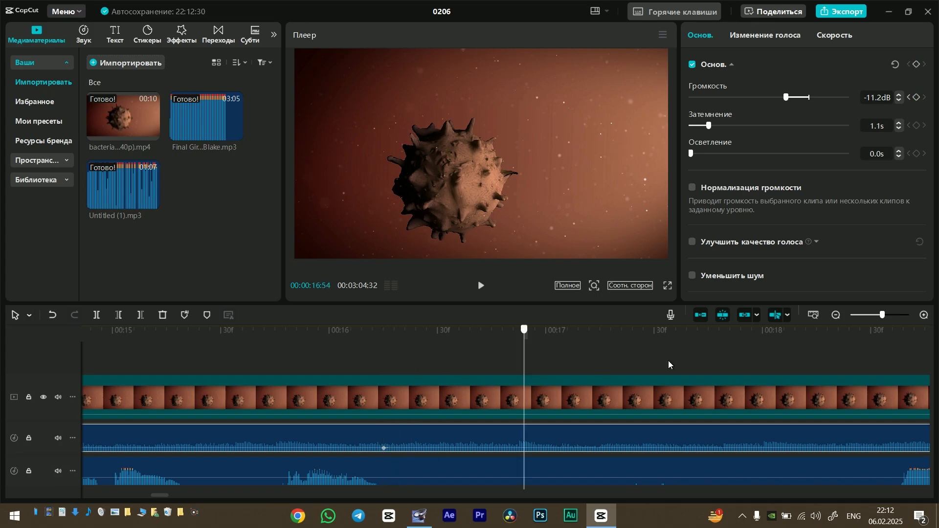
{"action": "left_click", "coordinate": [892, 377]}
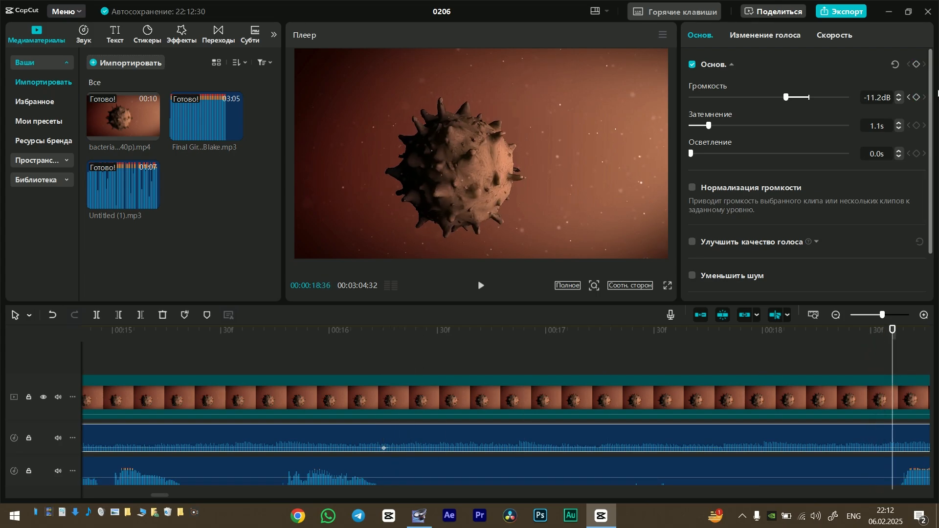
Add a music volume keyframe at 00:00:17:20, midway through the pause, and raise it to 0.0 dB.
{"action": "left_click", "coordinate": [615, 370]}
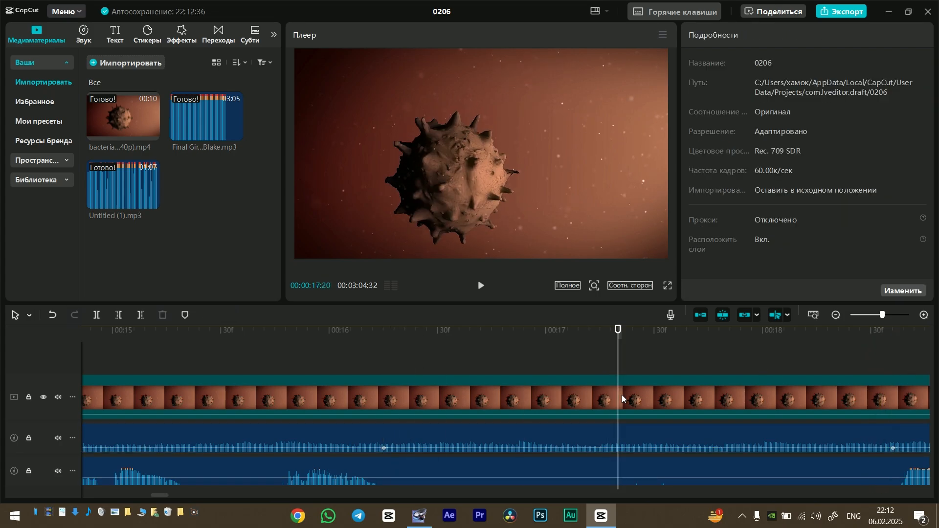
{"action": "left_click", "coordinate": [628, 432]}
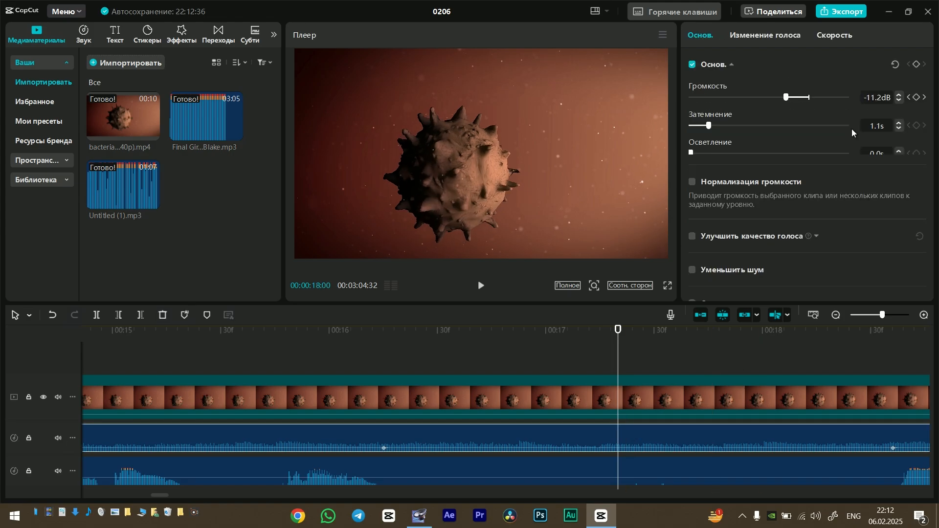
{"action": "left_click", "coordinate": [808, 97]}
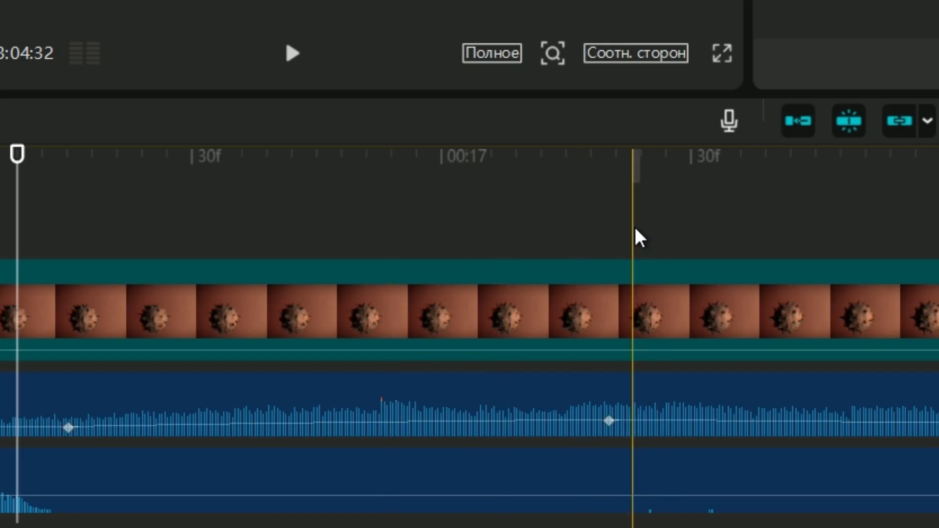
{"action": "left_click", "coordinate": [621, 363]}
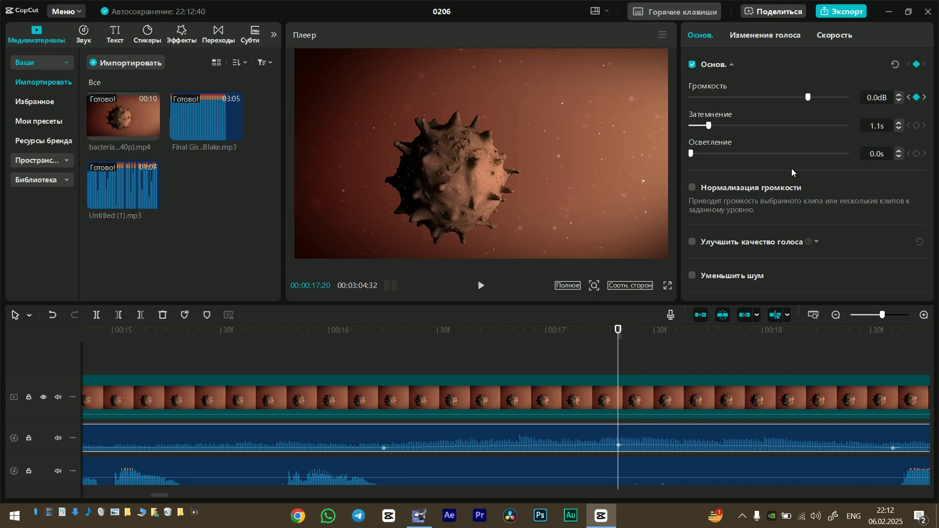
Play back from about 00:00:18 to check how the music fades down as the speech resumes.
{"action": "left_click", "coordinate": [750, 363]}
{"action": "scroll", "coordinate": [762, 386], "scroll_direction": "right", "scroll_amount": 2}
{"action": "scroll", "coordinate": [565, 393], "scroll_direction": "right", "scroll_amount": 1}
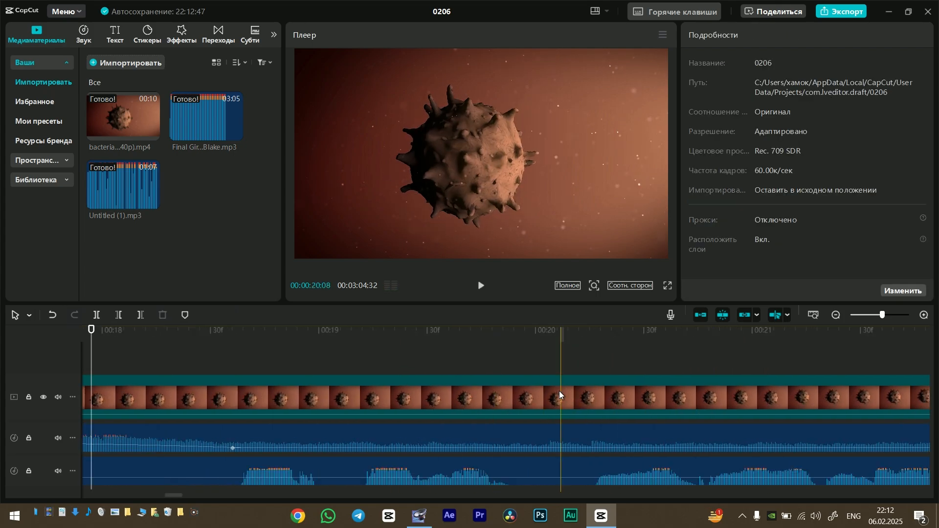
{"action": "key", "text": "space"}
{"action": "key", "text": "space"}
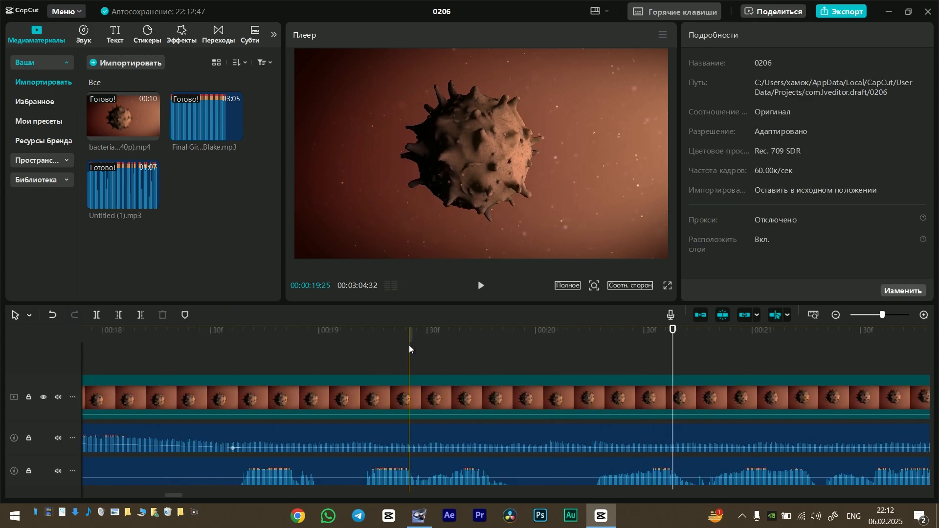
Split the music and voice tracks just before the video clip's end and delete the trailing part of each.
{"action": "scroll", "coordinate": [409, 345], "scroll_direction": "down", "scroll_amount": 5}
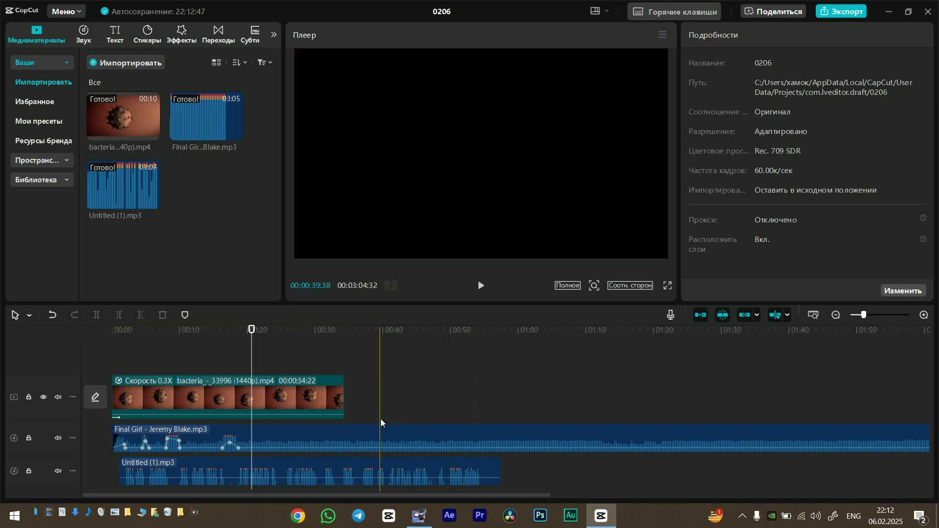
{"action": "key", "text": "b"}
{"action": "left_click", "coordinate": [344, 448]}
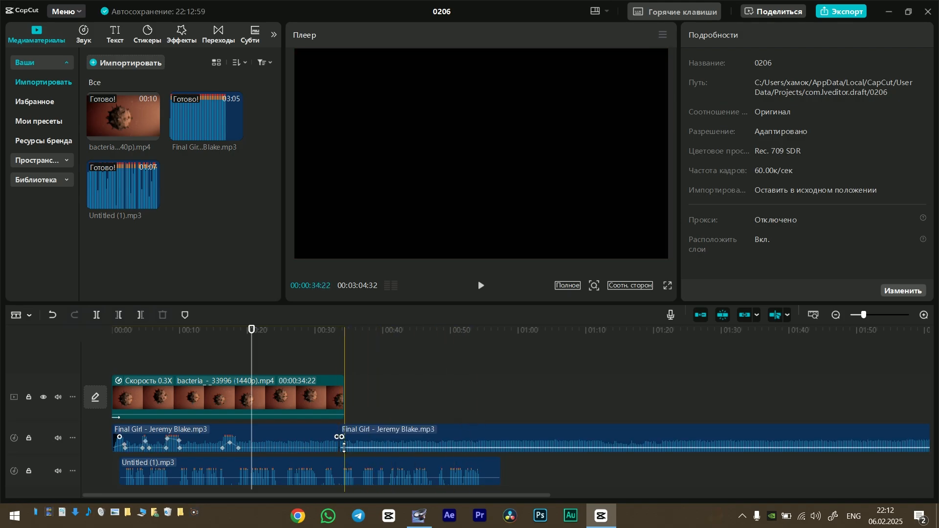
{"action": "left_click", "coordinate": [340, 469]}
{"action": "key", "text": "a"}
{"action": "left_click", "coordinate": [394, 468]}
{"action": "key", "text": "Delete"}
{"action": "left_click", "coordinate": [394, 432]}
{"action": "key", "text": "Delete"}
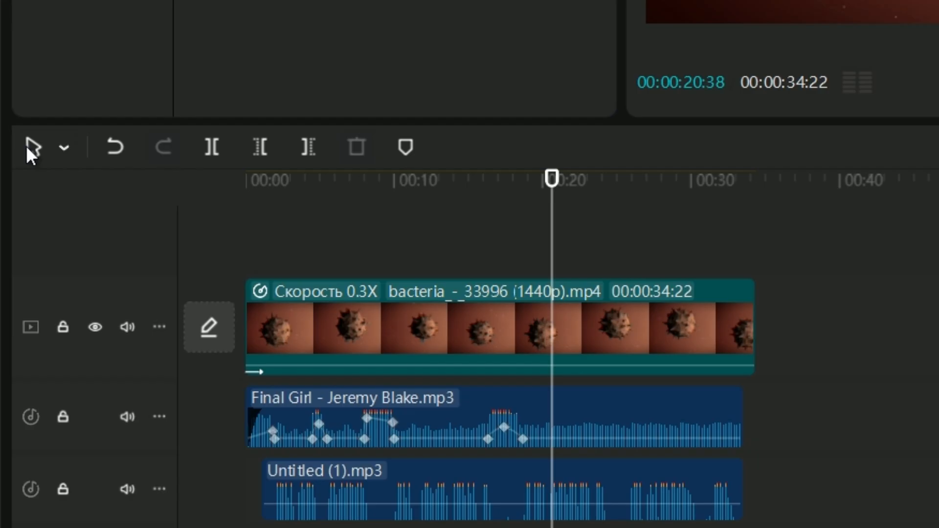
Look up the split tool (Разделение) among the timeline cursor modes.
{"action": "left_click", "coordinate": [17, 313]}
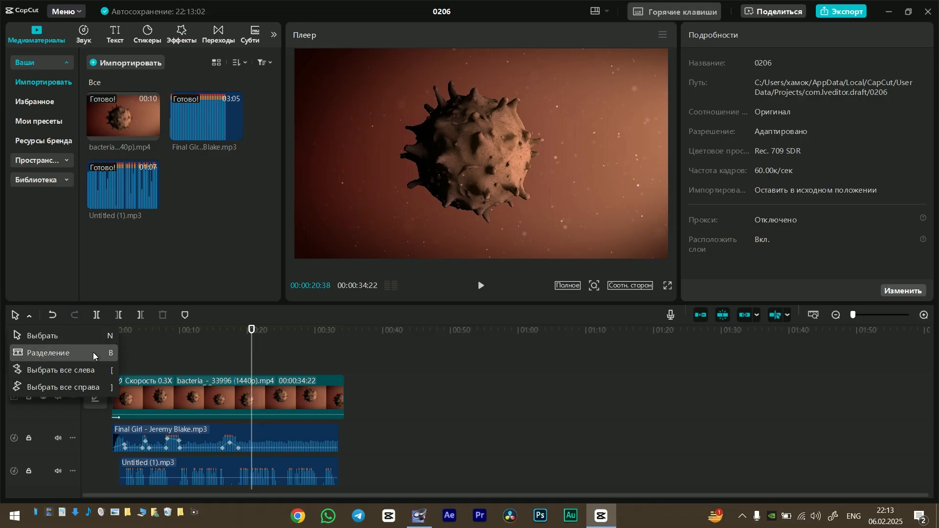
{"action": "left_click", "coordinate": [282, 350]}
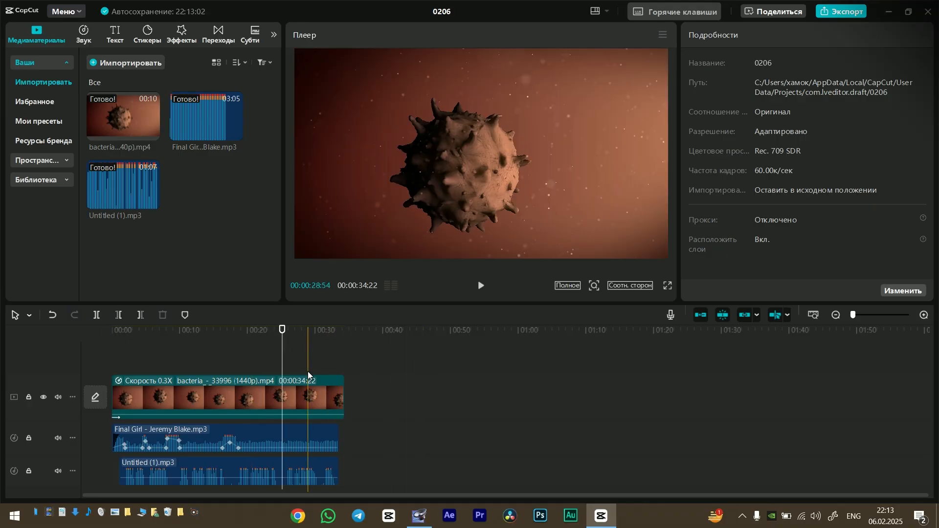
{"action": "left_click", "coordinate": [297, 362]}
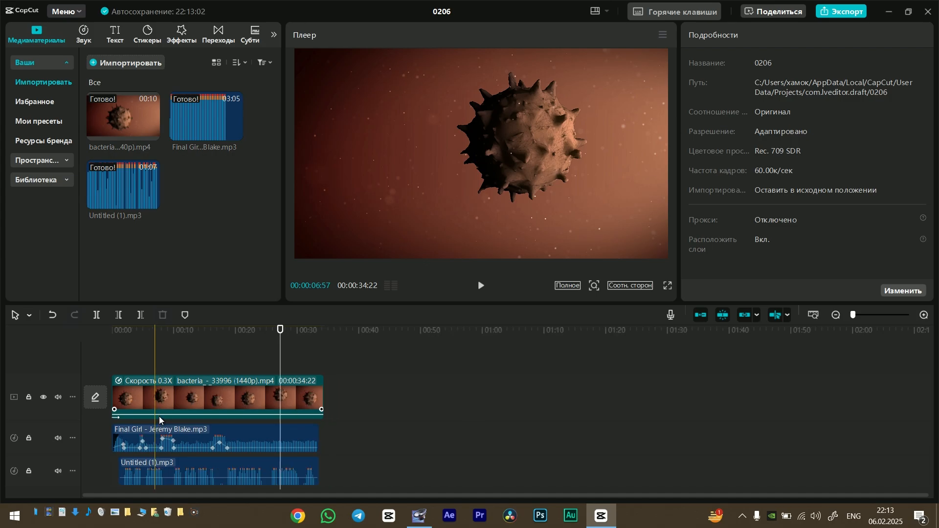
Examine the music volume keyframes against the voice track's phrases and pauses along the first 20 seconds of the timeline.
{"action": "scroll", "coordinate": [160, 415], "scroll_direction": "up", "scroll_amount": 5}
{"action": "scroll", "coordinate": [392, 457], "scroll_direction": "left", "scroll_amount": 6}
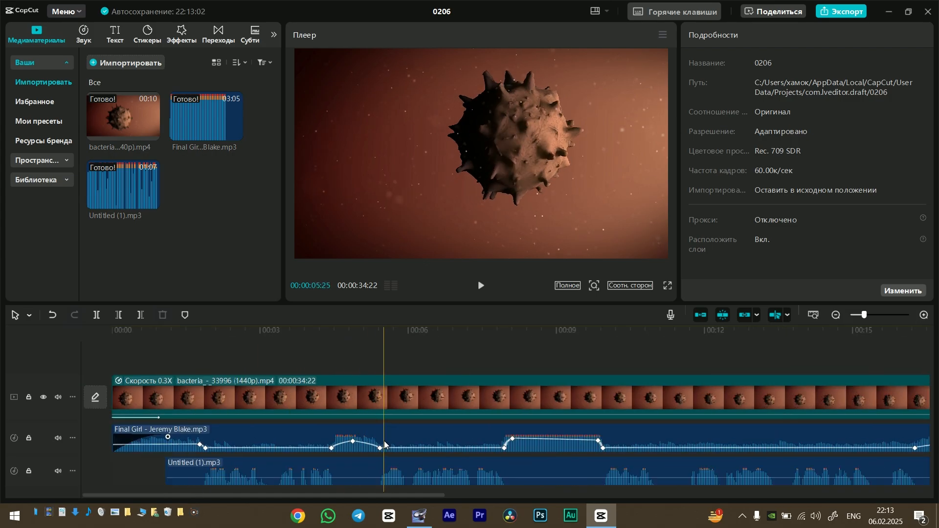
{"action": "left_click", "coordinate": [309, 471]}
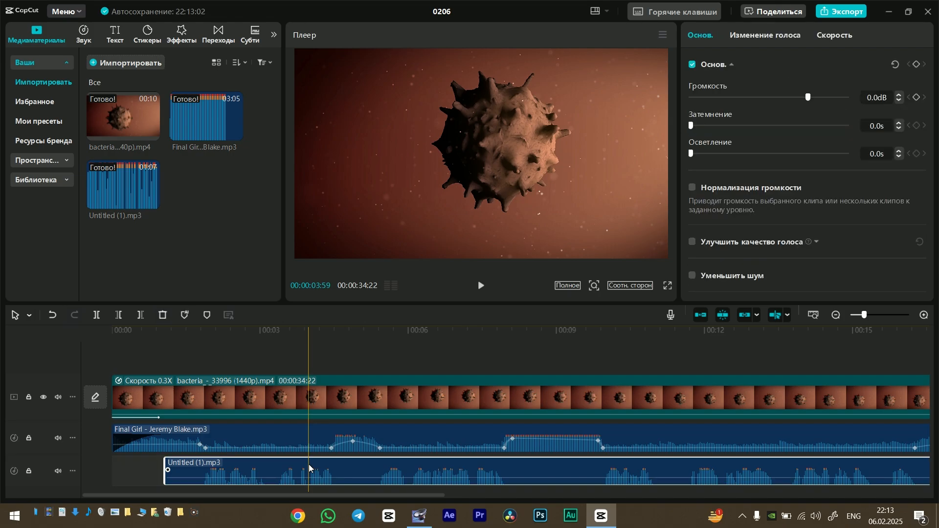
{"action": "left_click", "coordinate": [312, 363]}
{"action": "left_click", "coordinate": [597, 391]}
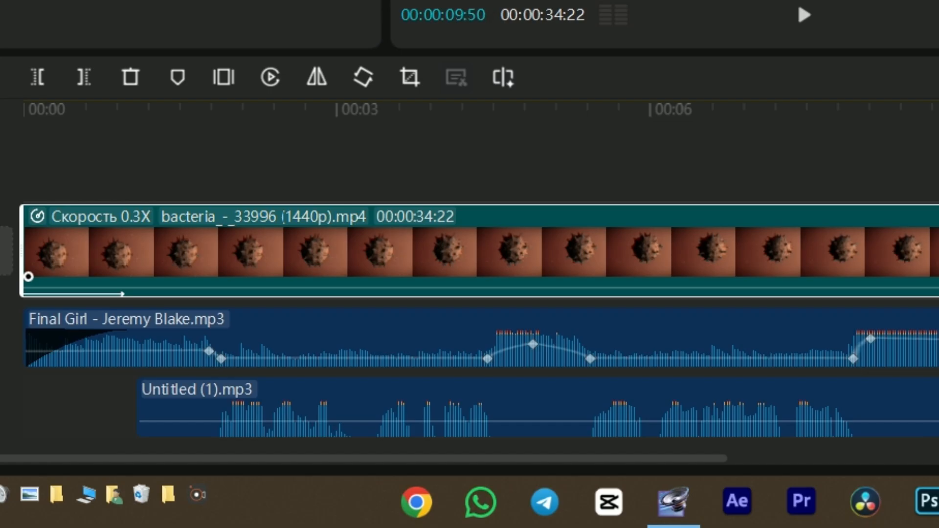
{"action": "scroll", "coordinate": [469, 321], "scroll_direction": "right", "scroll_amount": 6}
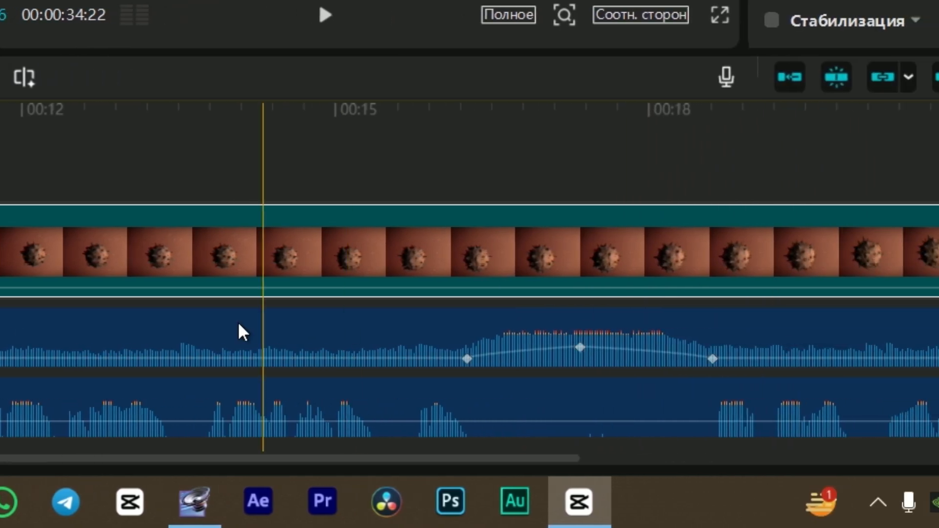
{"action": "scroll", "coordinate": [316, 326], "scroll_direction": "left", "scroll_amount": 3}
{"action": "scroll", "coordinate": [315, 326], "scroll_direction": "right", "scroll_amount": 3}
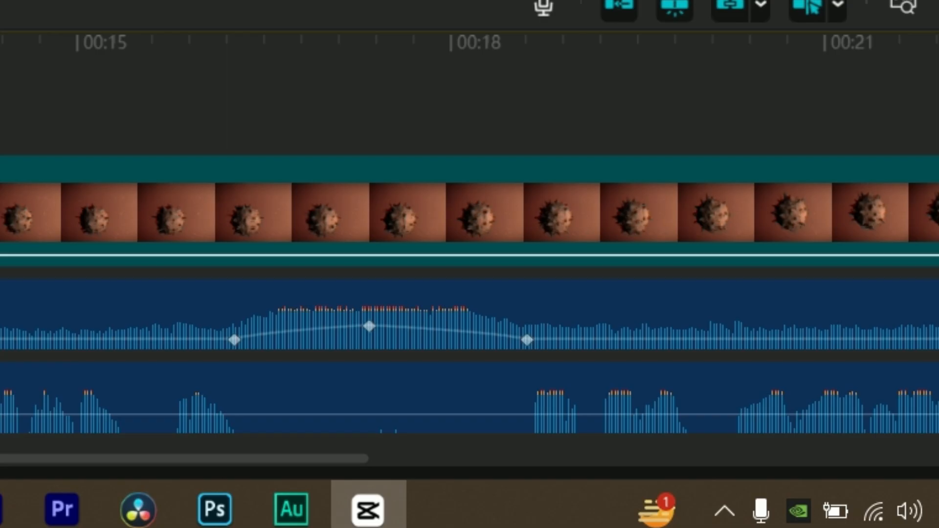
Select the music clip and extend its end past the video clip to about 00:00:35:53.
{"action": "left_click", "coordinate": [469, 313]}
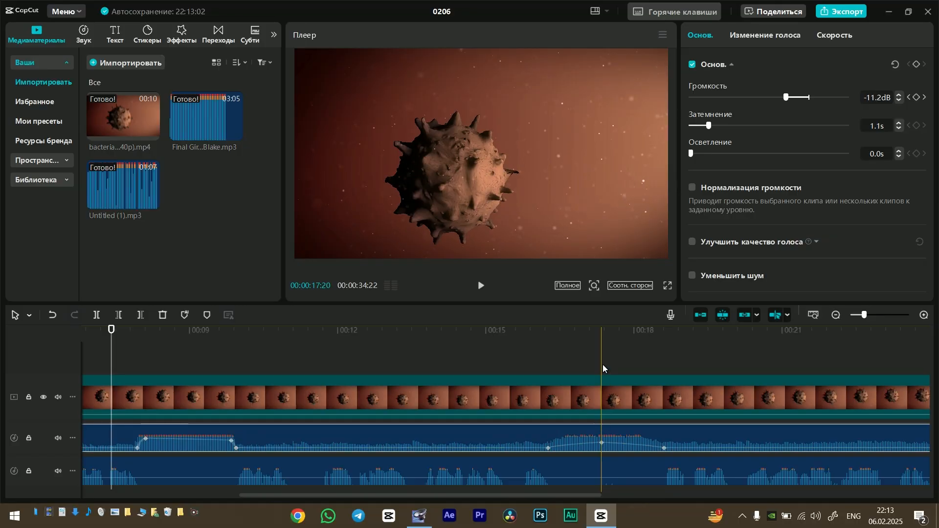
{"action": "left_click", "coordinate": [603, 365]}
{"action": "left_click", "coordinate": [599, 432]}
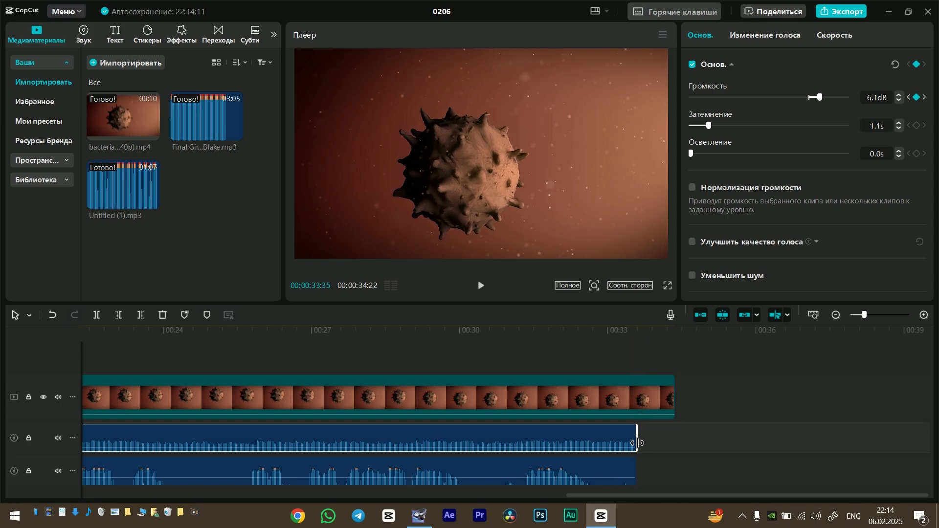
{"action": "left_click_drag", "start_coordinate": [639, 444], "coordinate": [751, 442]}
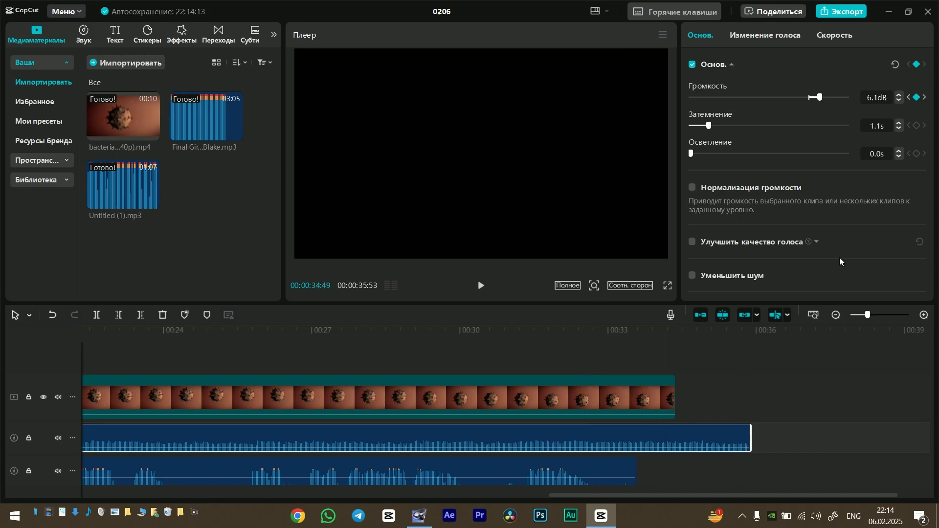
Add a volume keyframe to the music clip at 00:00:32:53, after the last spoken phrase.
{"action": "left_click", "coordinate": [602, 361]}
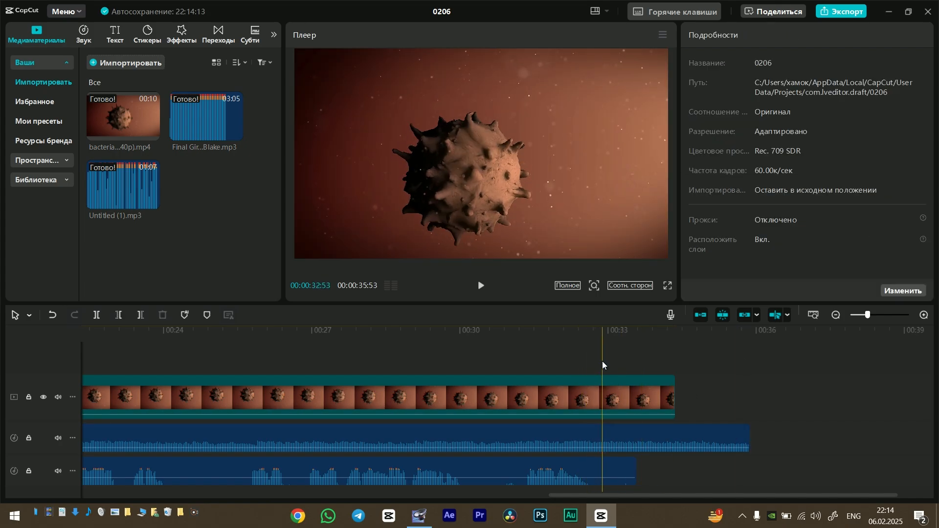
{"action": "left_click", "coordinate": [619, 437]}
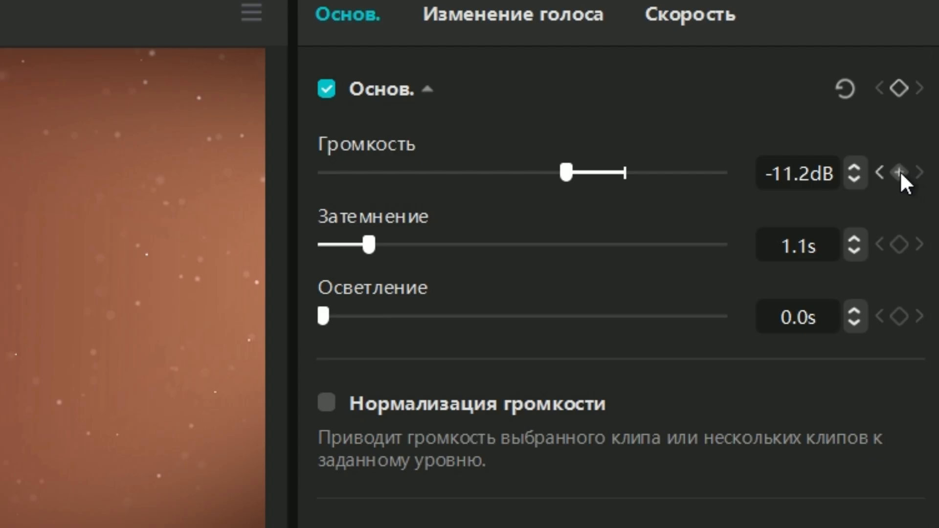
{"action": "left_click", "coordinate": [899, 172]}
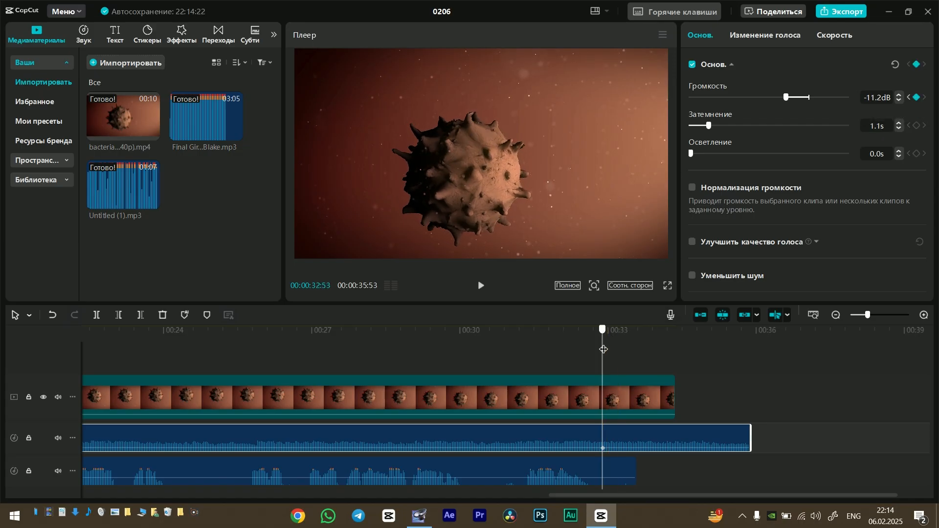
Raise the music volume to 0.0 dB at 00:00:33:06 and play back the rise.
{"action": "left_click_drag", "start_coordinate": [603, 349], "coordinate": [612, 349]}
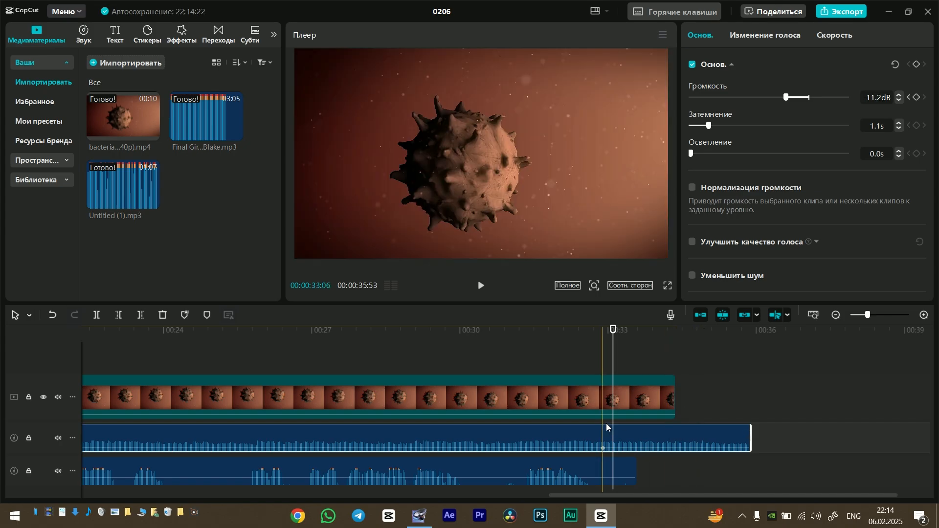
{"action": "left_click", "coordinate": [818, 97]}
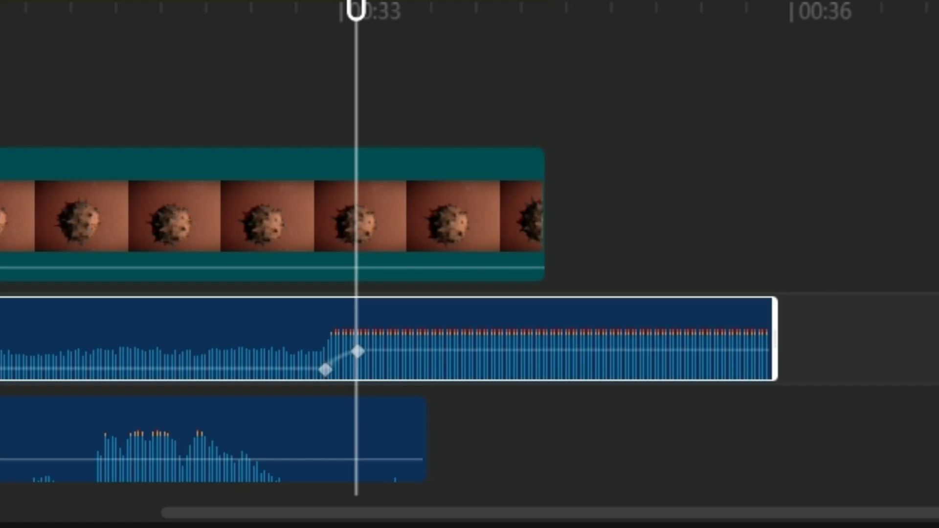
{"action": "left_click_drag", "start_coordinate": [818, 97], "coordinate": [808, 117]}
{"action": "key", "text": "space"}
{"action": "key", "text": "space"}
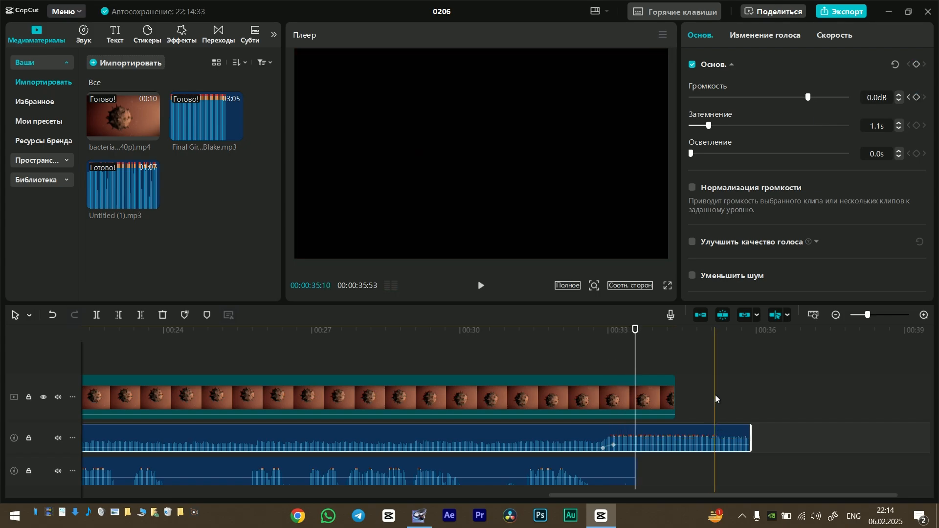
Try a 1.0 s fade-out on the music clip and fade it down with volume keyframes just before its end.
{"action": "left_click", "coordinate": [737, 399]}
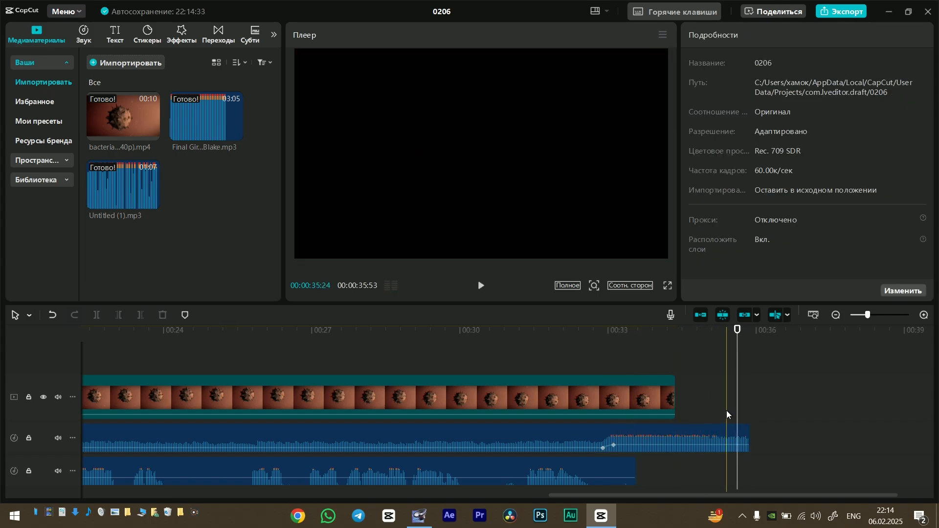
{"action": "left_click", "coordinate": [726, 410]}
{"action": "left_click", "coordinate": [646, 526]}
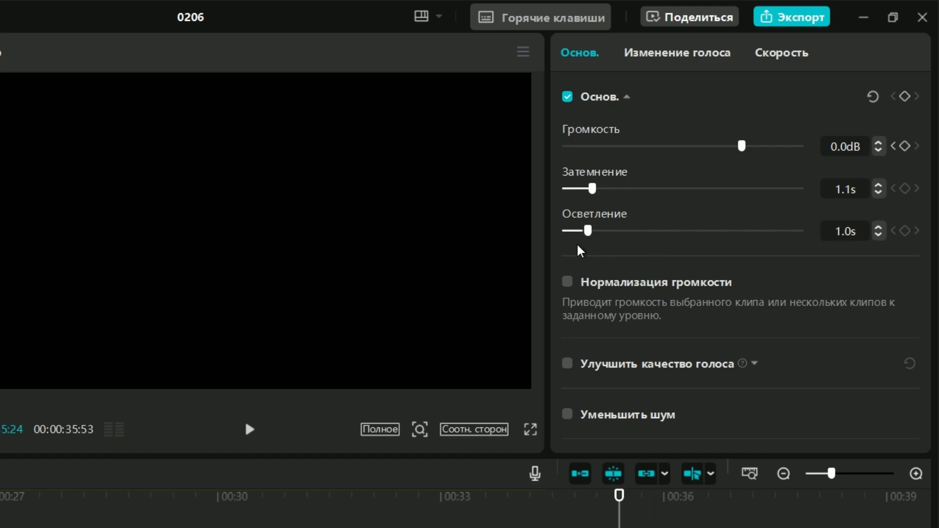
{"action": "left_click_drag", "start_coordinate": [726, 413], "coordinate": [733, 413]}
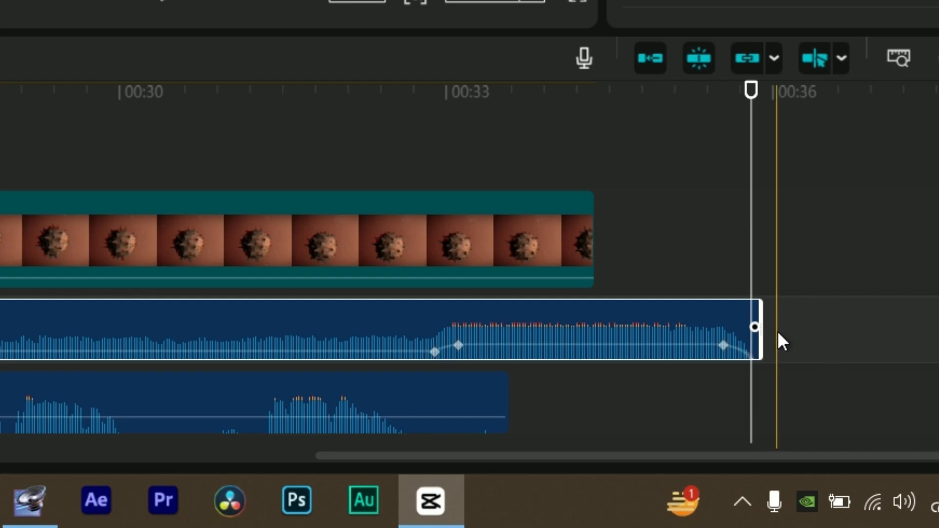
{"action": "left_click", "coordinate": [703, 275]}
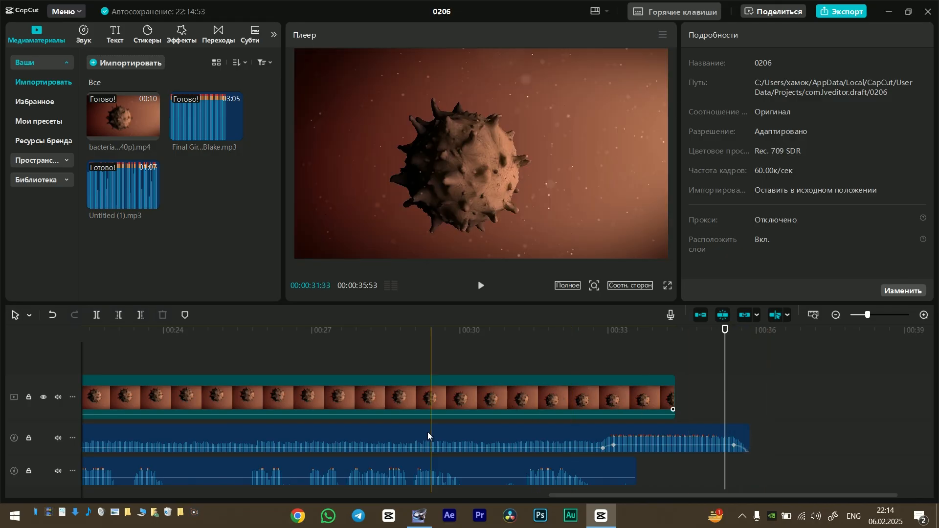
Examine the music's raised volume section around 00:00:08:59 against the pause in the voice track.
{"action": "scroll", "coordinate": [420, 438], "scroll_direction": "left", "scroll_amount": 10}
{"action": "scroll", "coordinate": [369, 445], "scroll_direction": "left", "scroll_amount": 5}
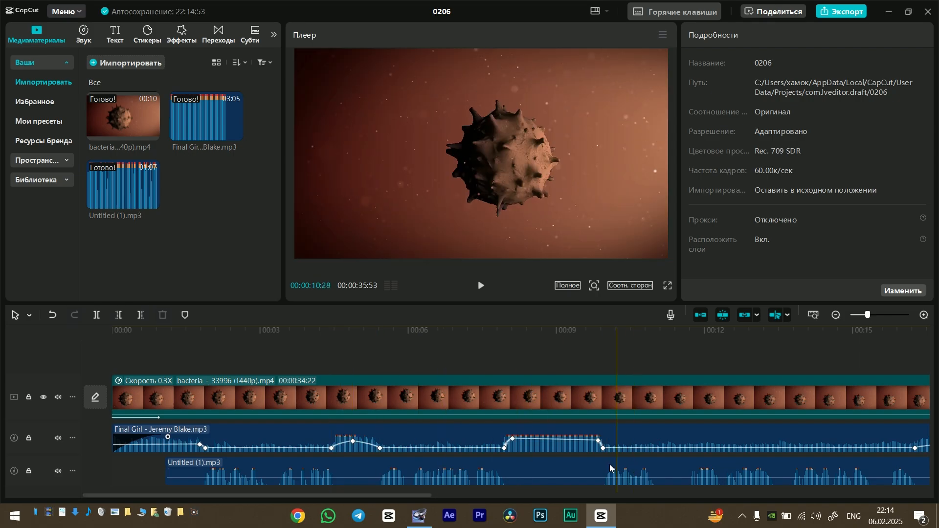
{"action": "left_click", "coordinate": [581, 396]}
{"action": "mouse_move", "coordinate": [553, 371]}
{"action": "left_mouse_down"}
{"action": "mouse_move", "coordinate": [537, 370]}
{"action": "mouse_move", "coordinate": [555, 368]}
{"action": "left_mouse_up"}
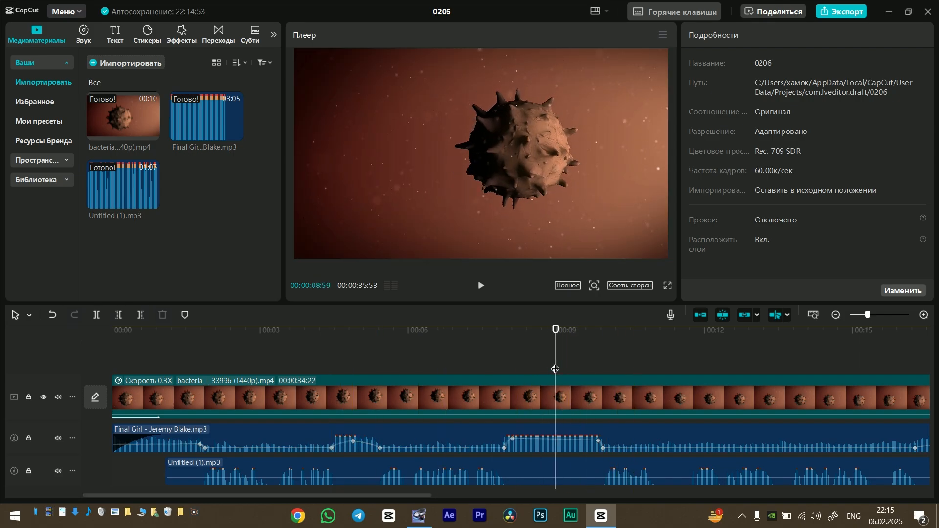
{"action": "left_click", "coordinate": [559, 433]}
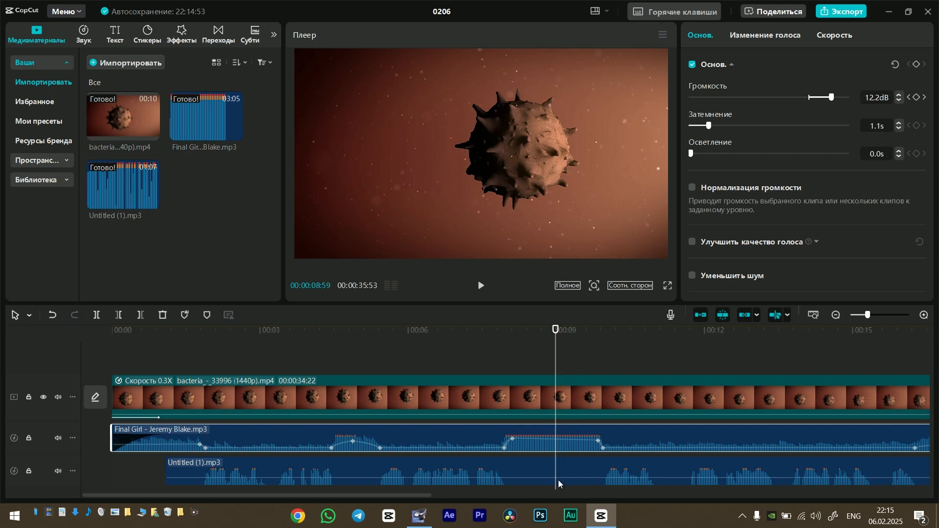
{"action": "left_click", "coordinate": [558, 480]}
{"action": "left_click", "coordinate": [552, 436]}
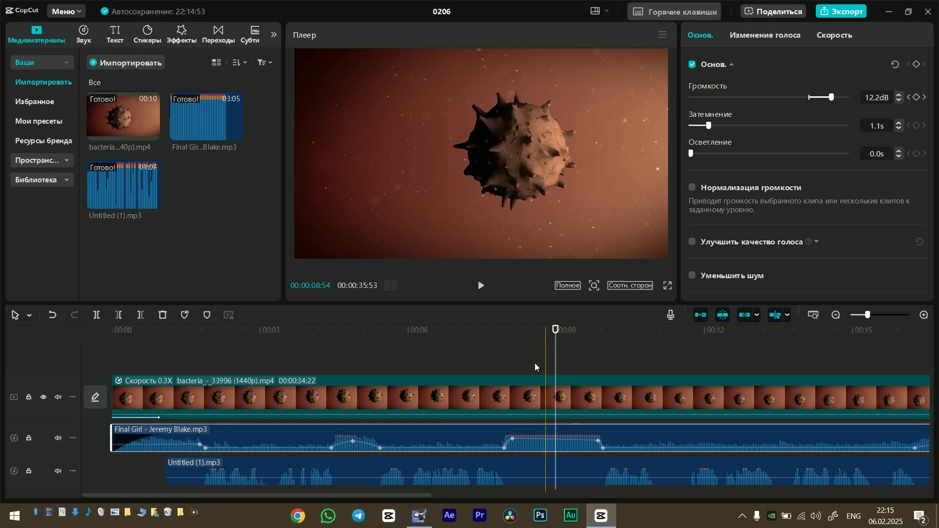
{"action": "scroll", "coordinate": [476, 410], "scroll_direction": "right", "scroll_amount": 10}
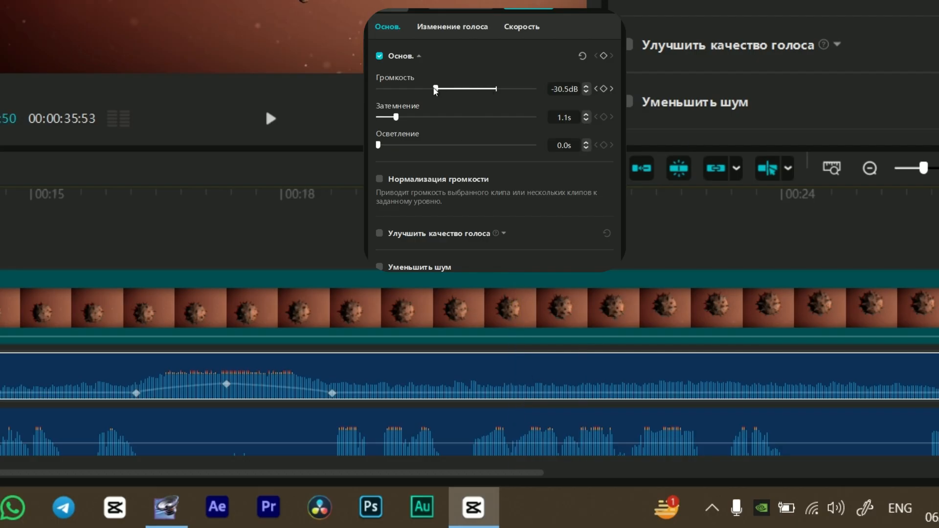
Try different music volume levels at 00:00:02:50 under the speech and set the keyframe there to -15.5 dB.
{"action": "left_click_drag", "start_coordinate": [482, 96], "coordinate": [452, 97]}
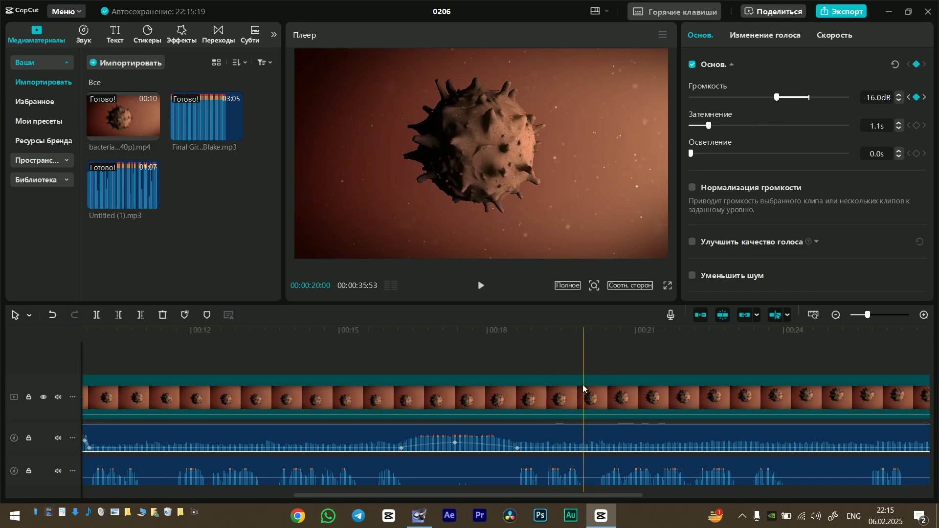
{"action": "scroll", "coordinate": [539, 423], "scroll_direction": "left", "scroll_amount": 5}
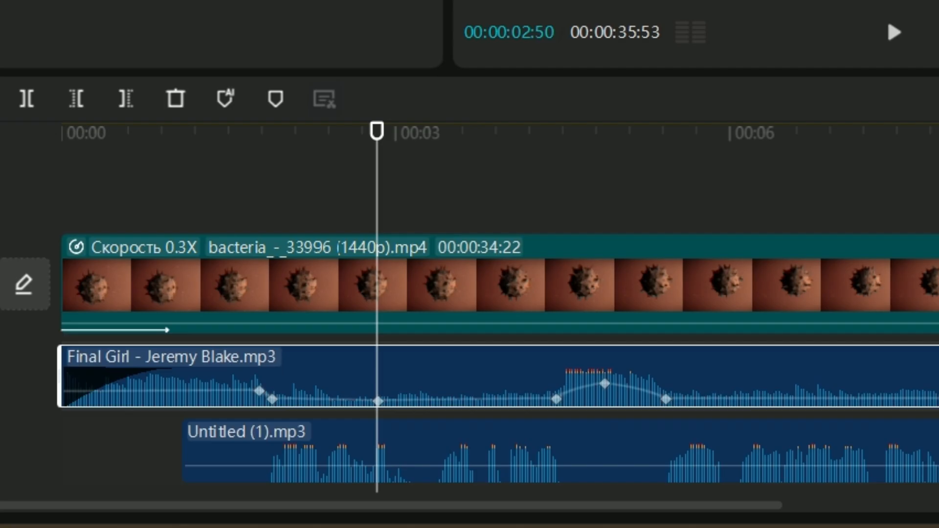
{"action": "left_click_drag", "start_coordinate": [788, 98], "coordinate": [775, 119]}
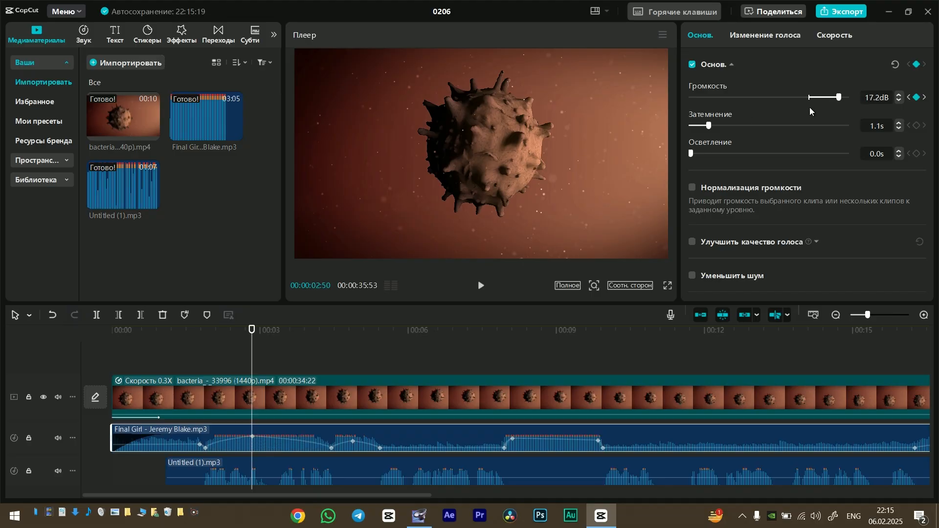
Examine the music level against the voice phrases and pauses around 00:00:25 to 00:00:27.
{"action": "scroll", "coordinate": [542, 399], "scroll_direction": "right", "scroll_amount": 5}
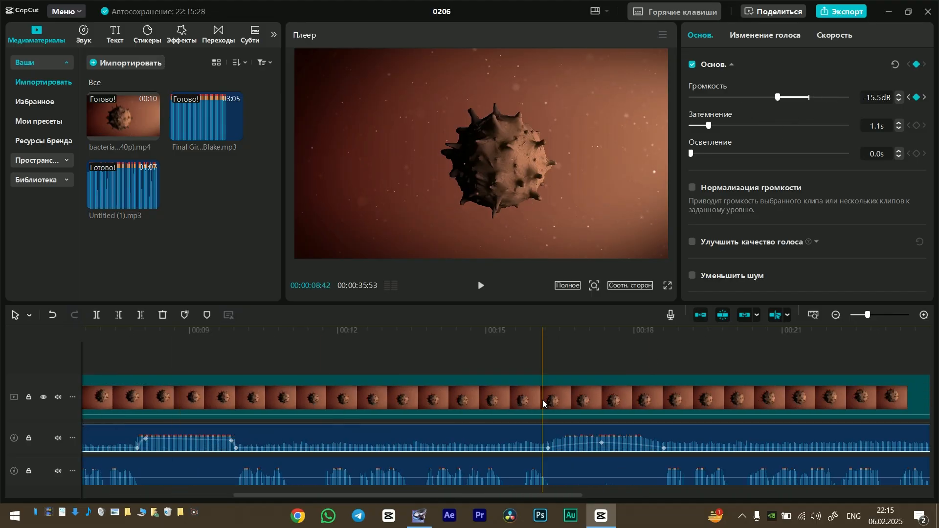
{"action": "left_click", "coordinate": [615, 362]}
{"action": "scroll", "coordinate": [582, 355], "scroll_direction": "right", "scroll_amount": 6}
{"action": "left_click", "coordinate": [547, 349]}
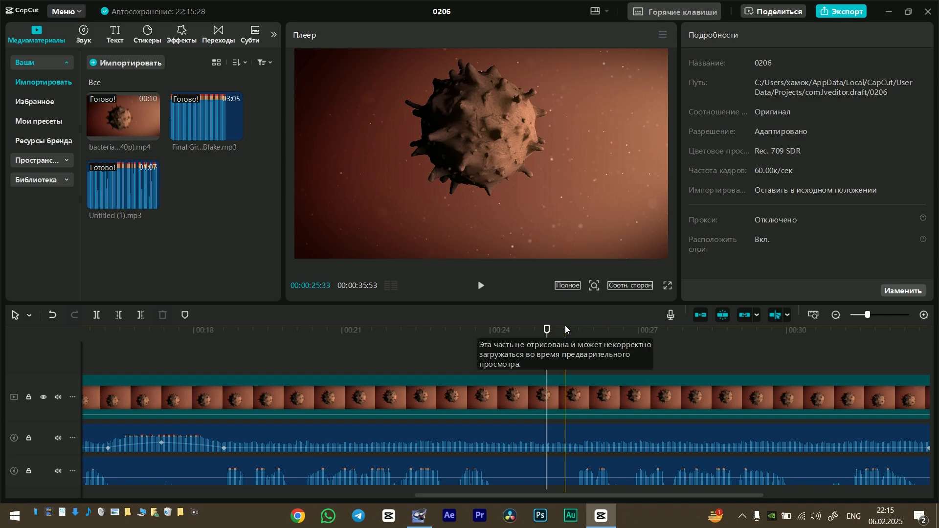
{"action": "left_click_drag", "start_coordinate": [547, 330], "coordinate": [586, 330]}
{"action": "left_click", "coordinate": [357, 374]}
{"action": "left_click", "coordinate": [361, 446]}
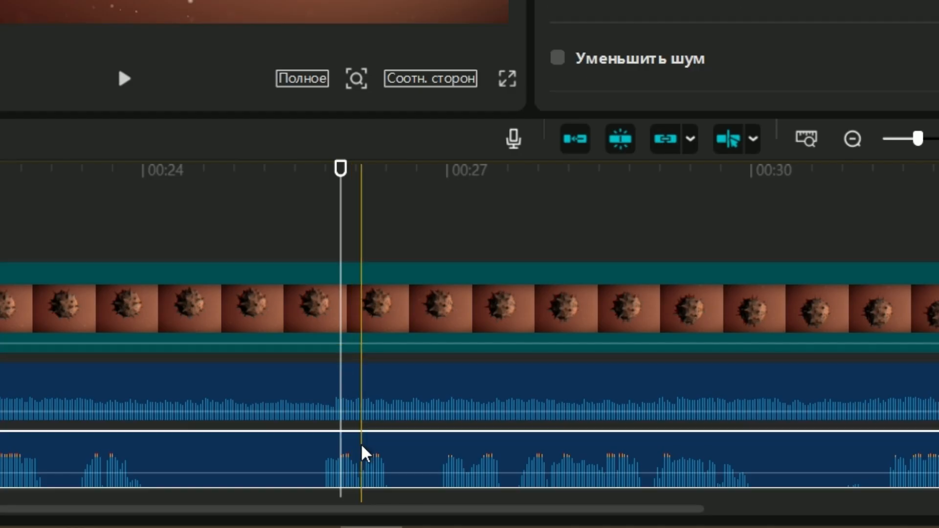
{"action": "left_click", "coordinate": [367, 234]}
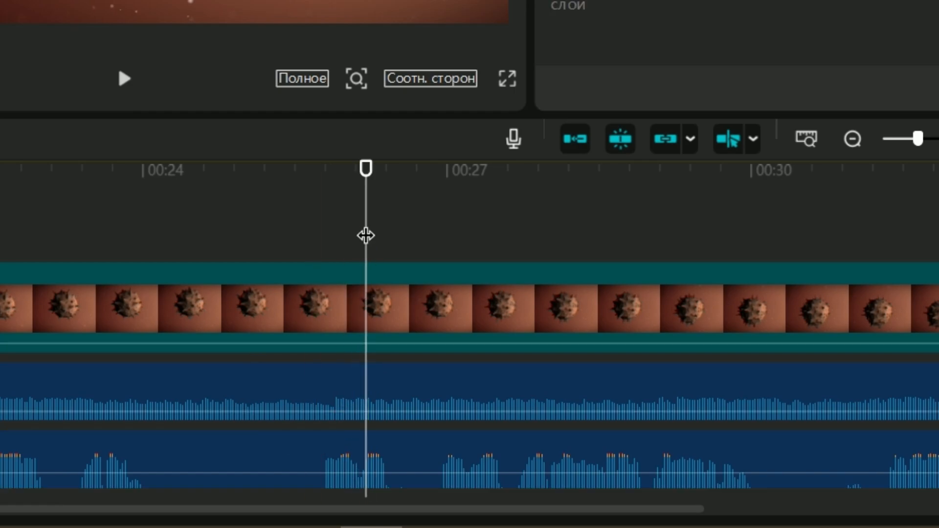